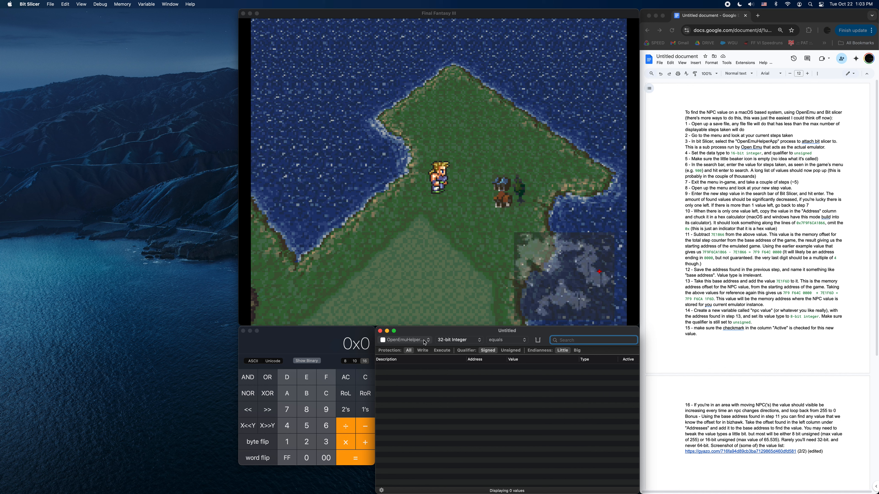
Select the OpenEmuHelperApp process as the memory search target in Bit Slicer.
click(425, 342)
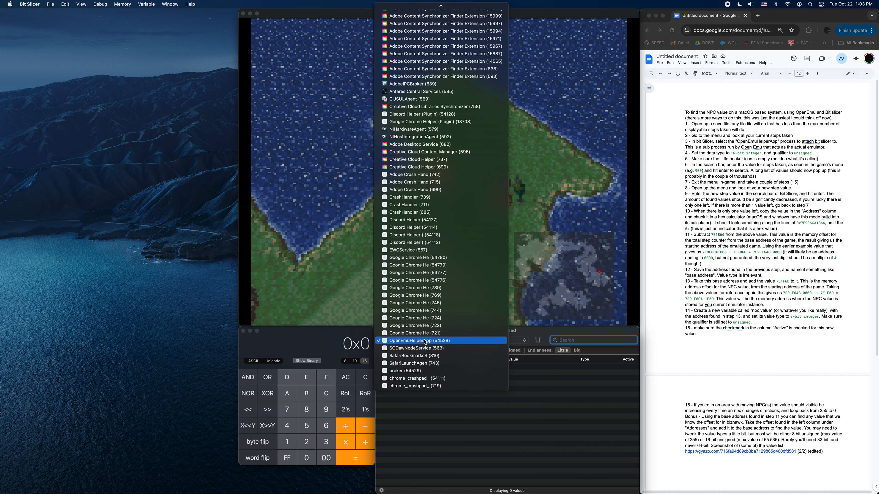
click(423, 343)
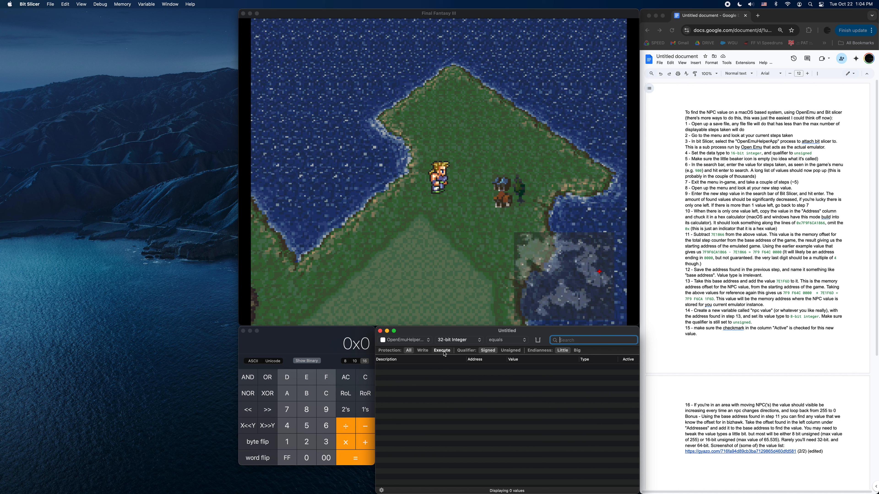
click(428, 343)
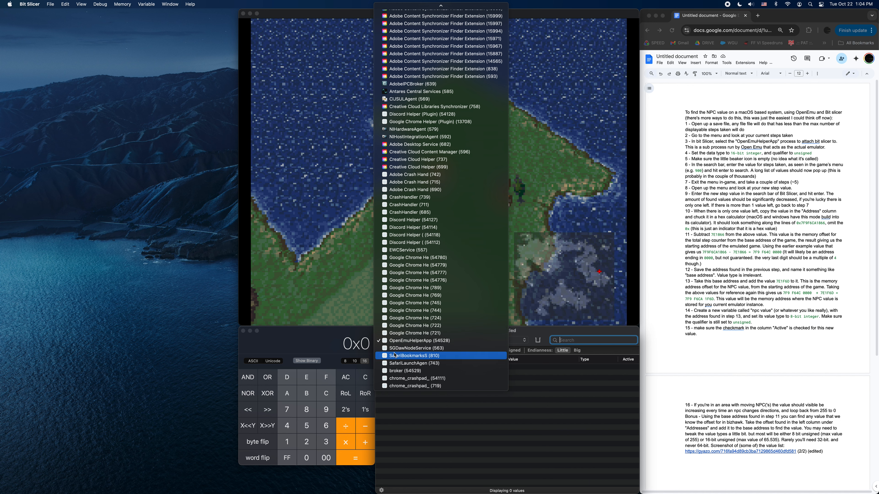
scroll(400, 337, up, 10)
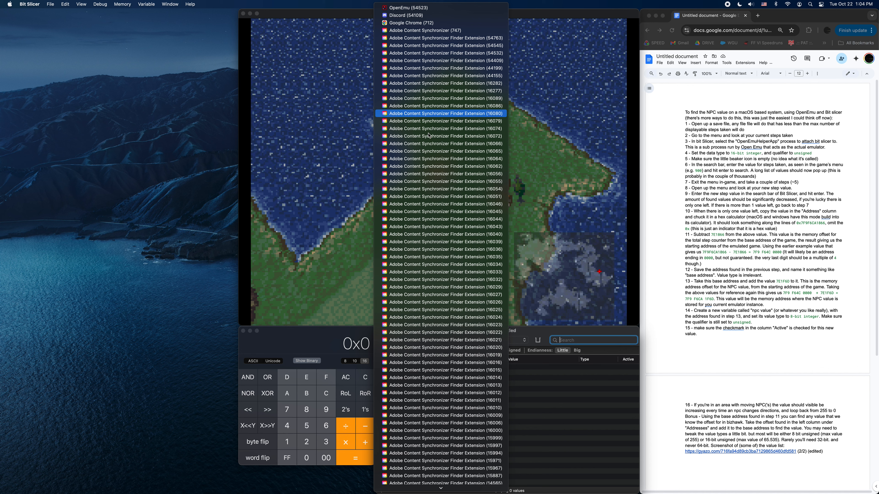
scroll(433, 215, down, 10)
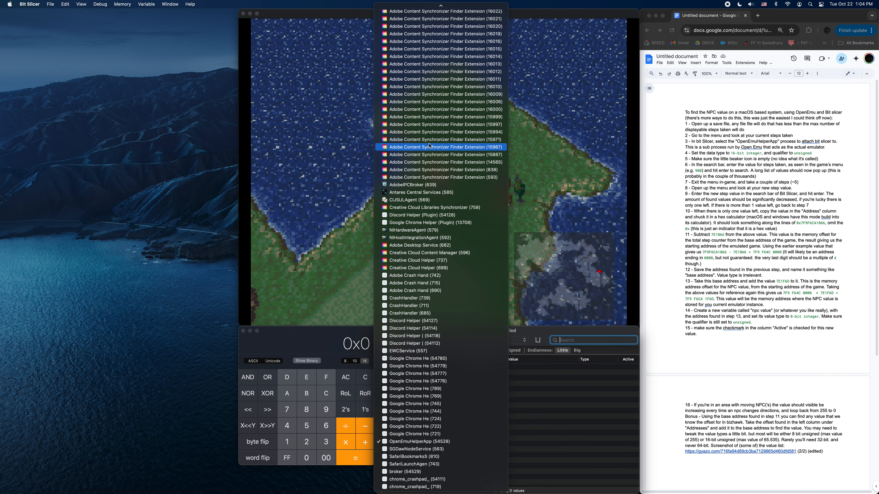
click(411, 442)
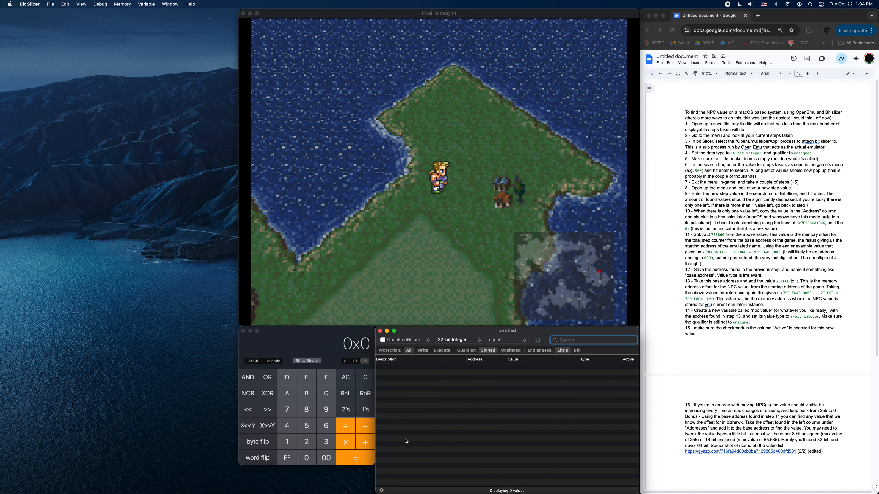
Set the search data type to 16-bit Integer and the qualifier to Unsigned.
click(475, 341)
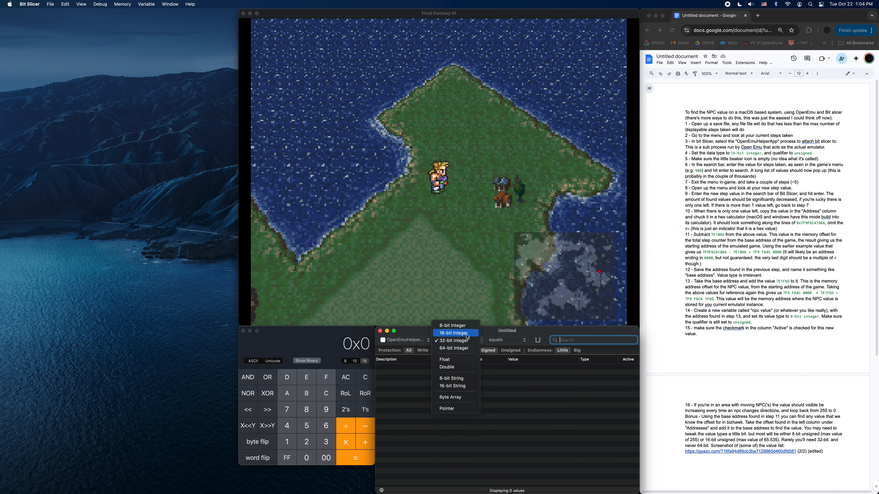
click(467, 336)
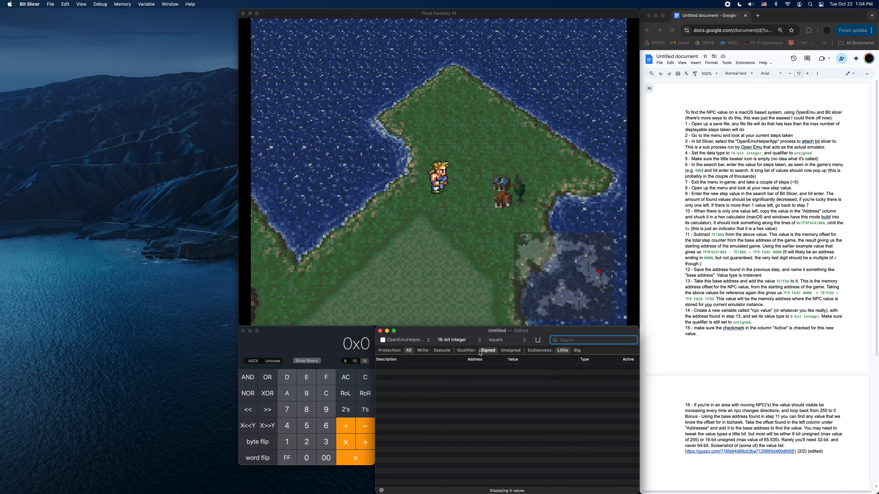
click(509, 351)
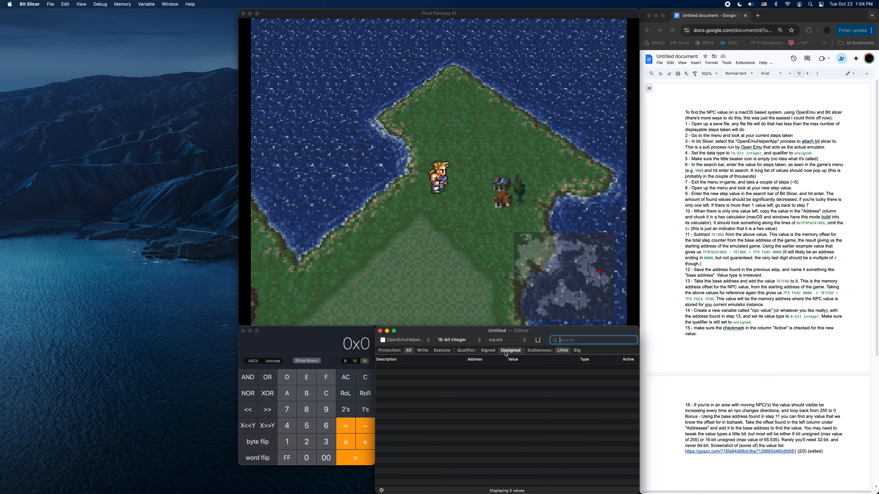
Switch to OpenEmu, quit it together with the running game, and launch it again.
click(483, 14)
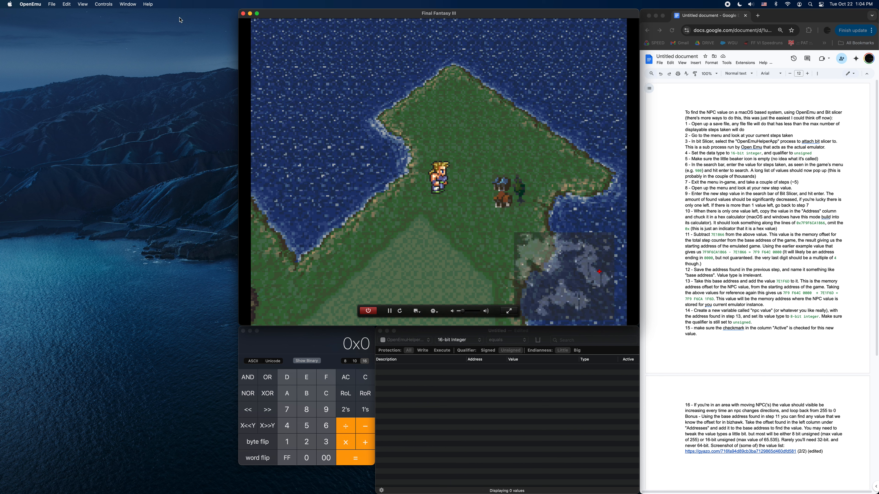
click(31, 4)
click(32, 91)
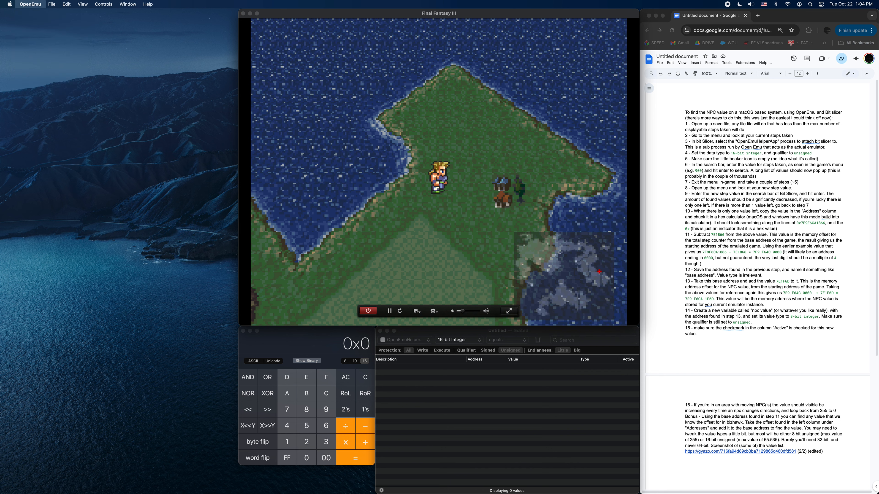
click(499, 153)
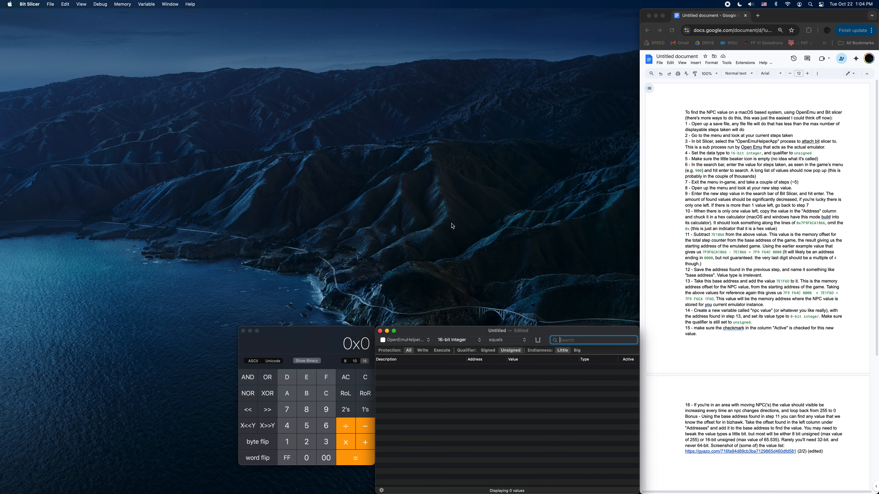
key(super+space)
text(scree)
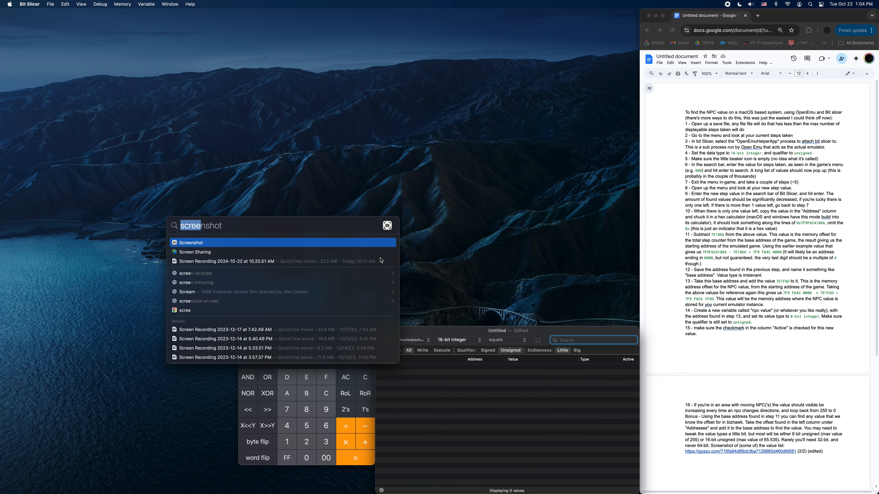
text(openEmu)
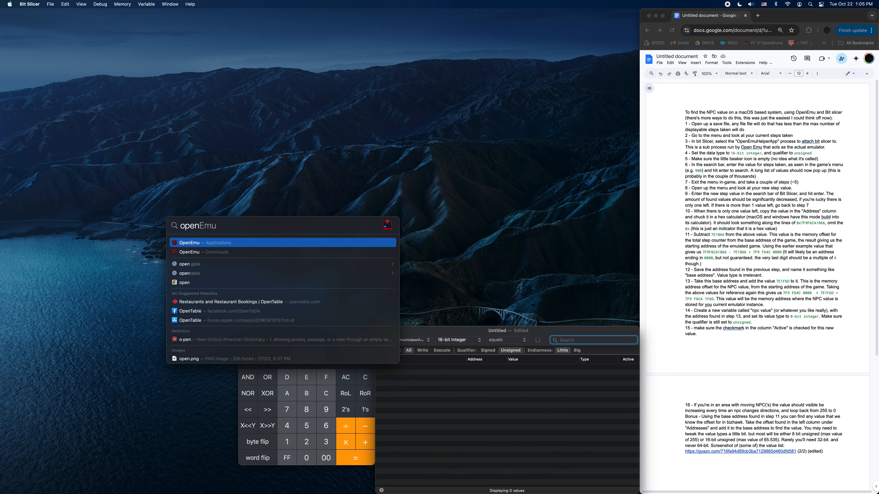
key(Return)
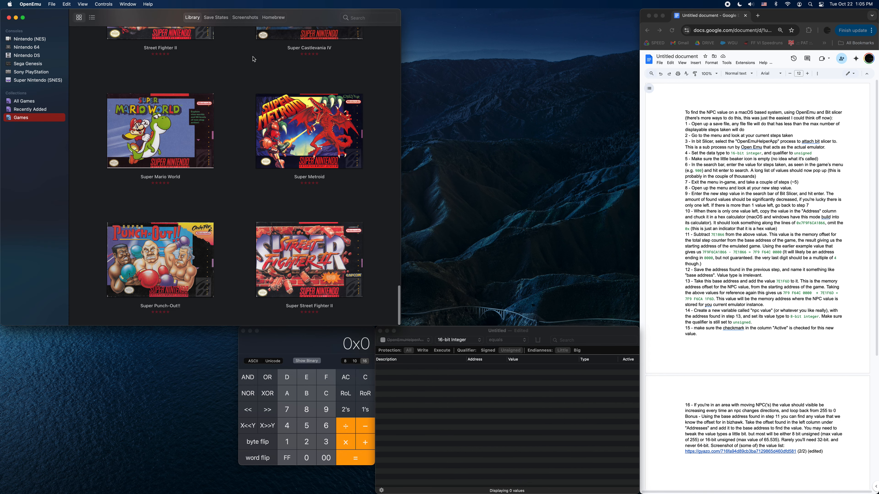
Start Final Fantasy III from the game library, place its window above the calculator and Bit Slicer, and minimize the library window.
scroll(187, 103, up, 10)
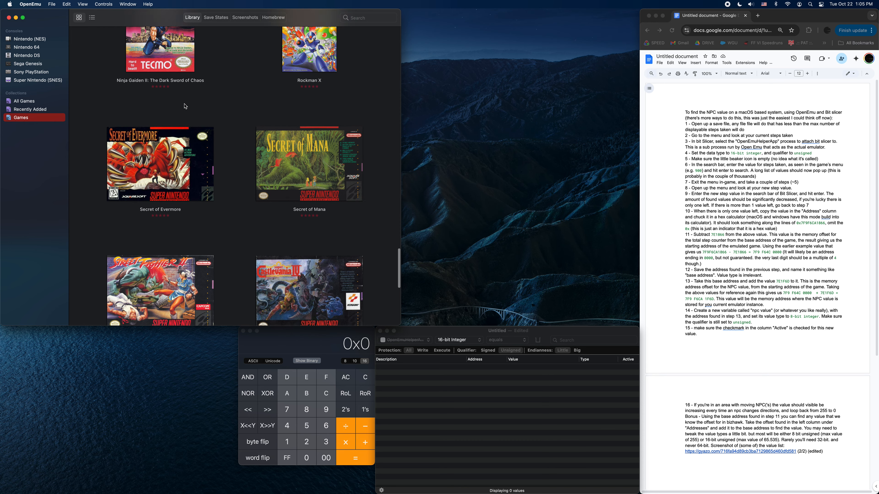
scroll(187, 103, up, 10)
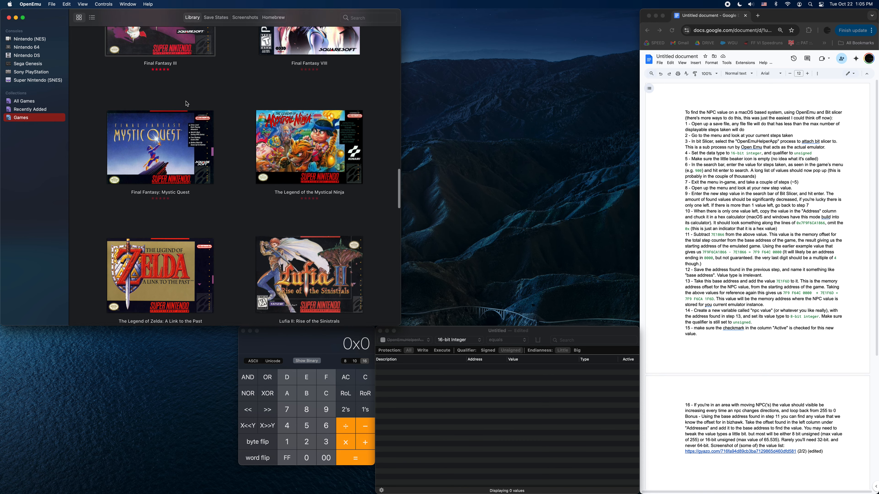
double_click(187, 104)
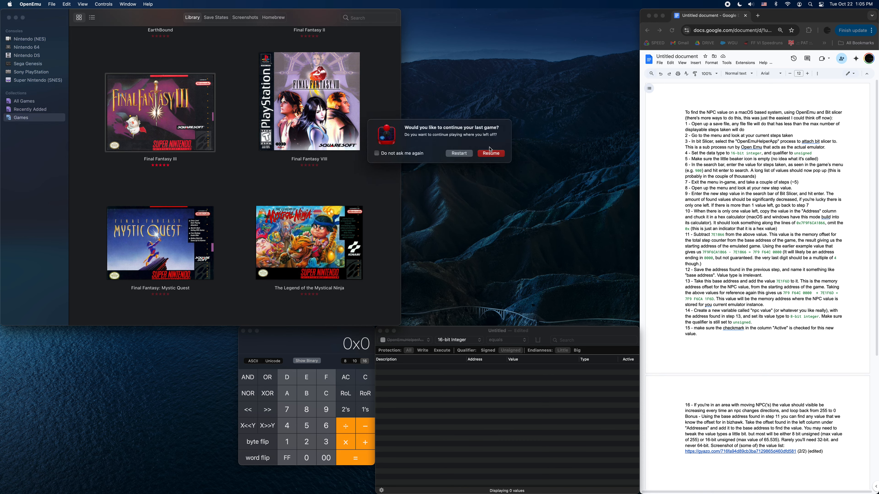
click(488, 154)
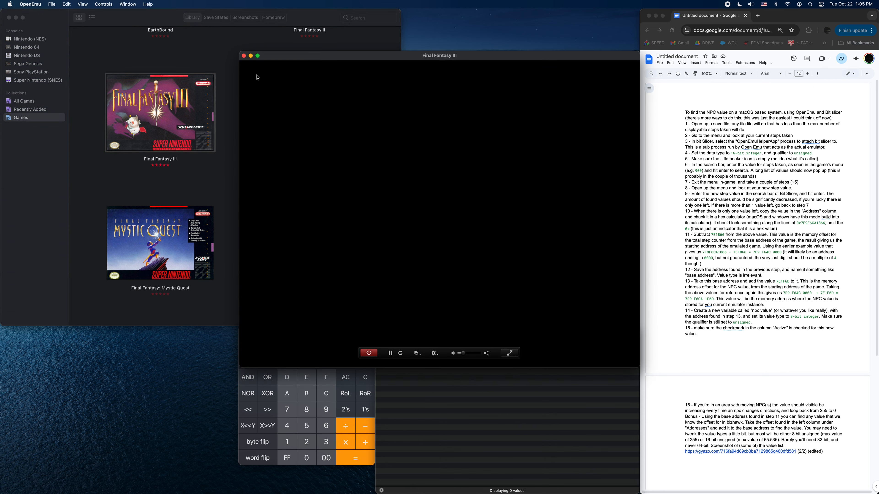
drag(283, 57, 281, 15)
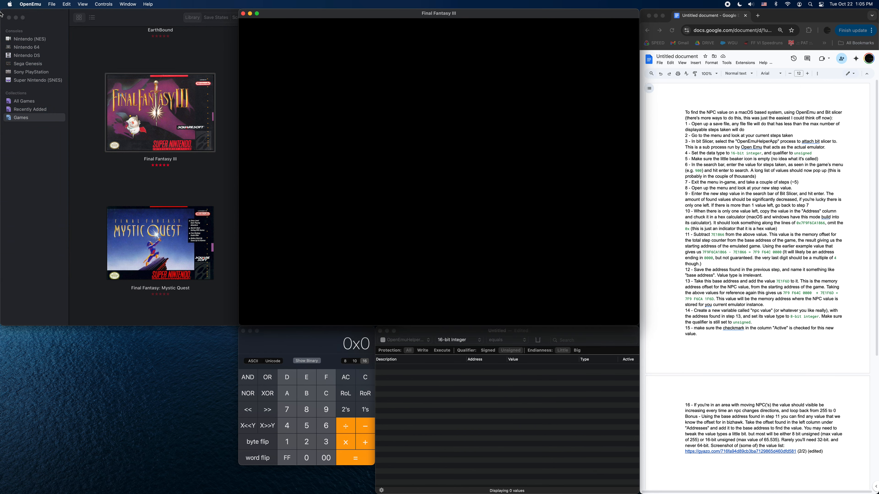
click(17, 18)
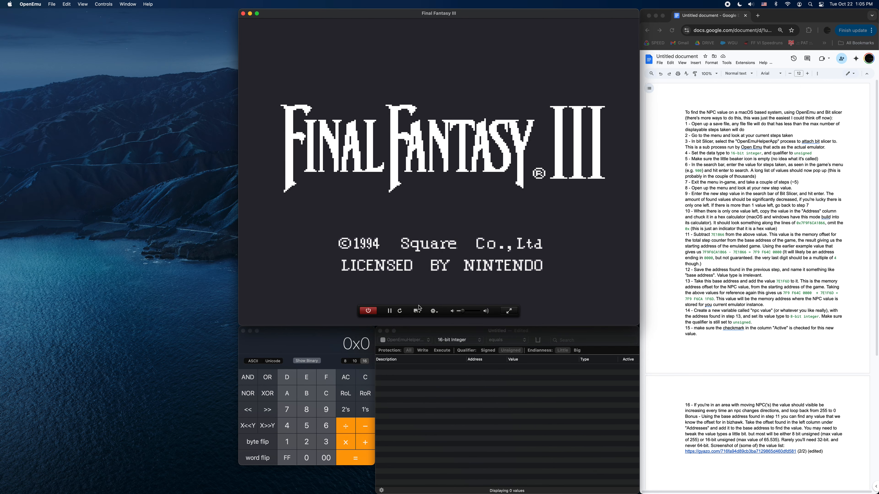
Load an overworld save state and open the in-game menu that shows the step count.
click(417, 310)
scroll(497, 405, down, 5)
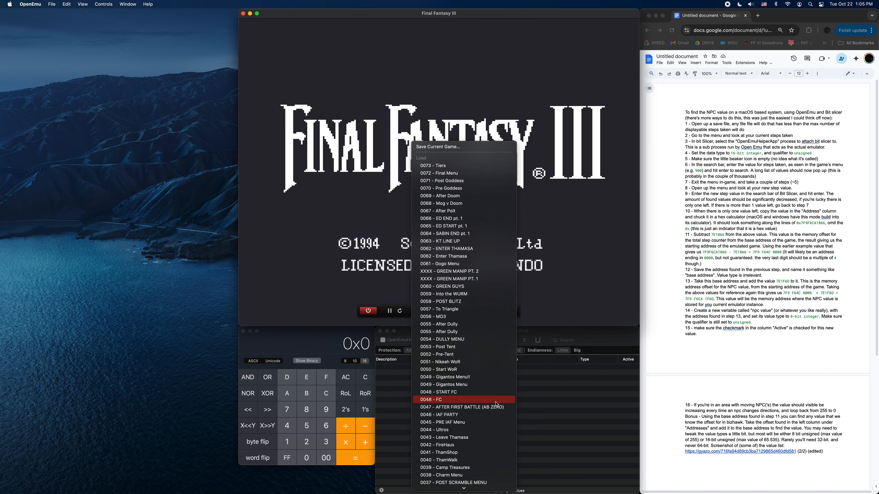
scroll(492, 384, down, 6)
click(457, 332)
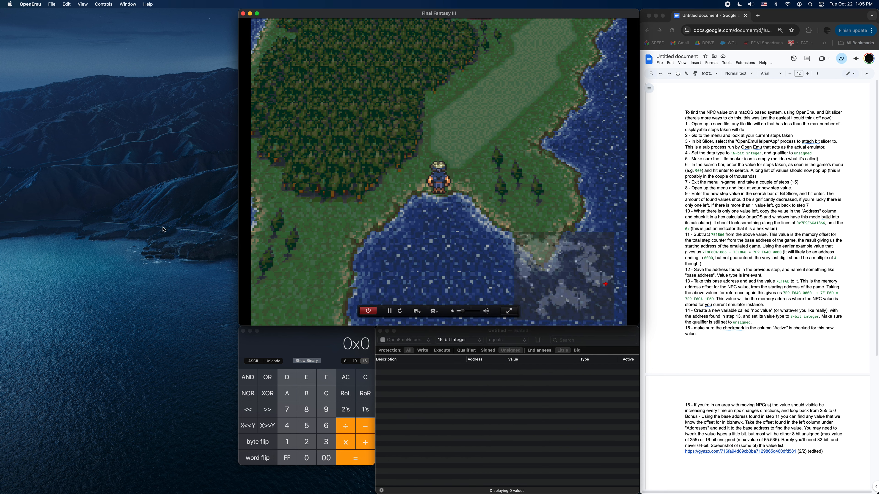
key(w)
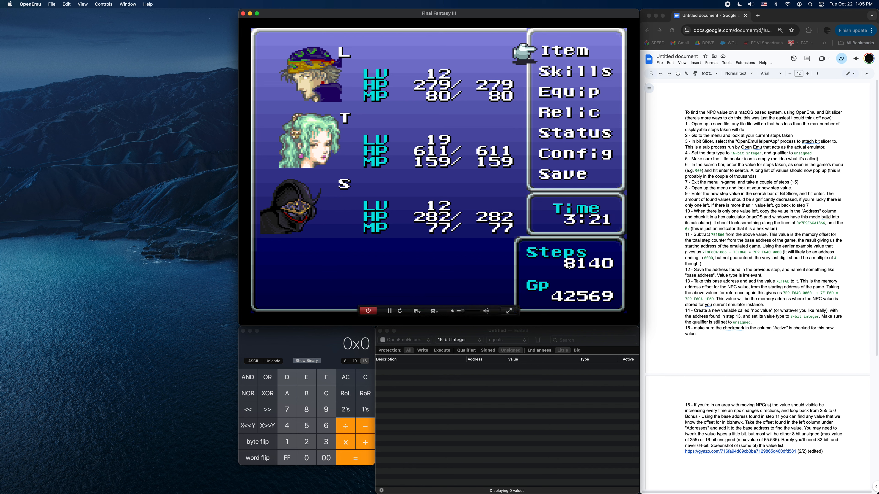
Switch to Bit Slicer and search the process memory for the step count 8140.
click(541, 333)
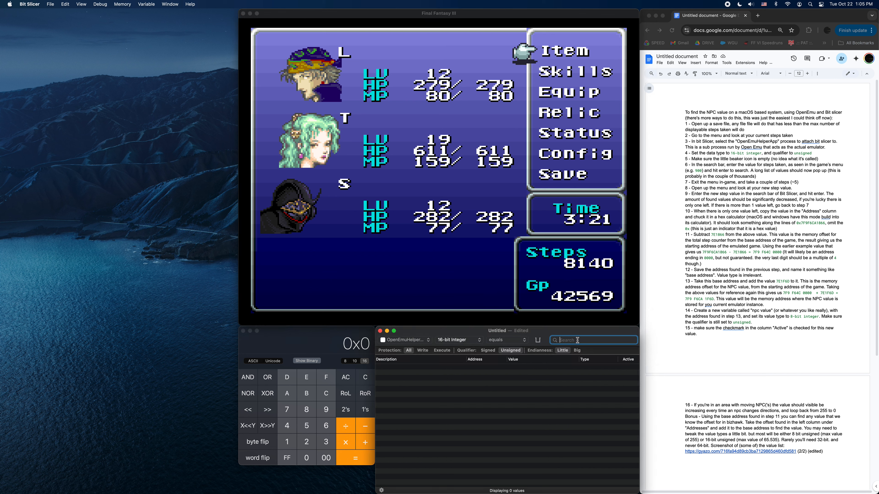
text(8140)
key(Return)
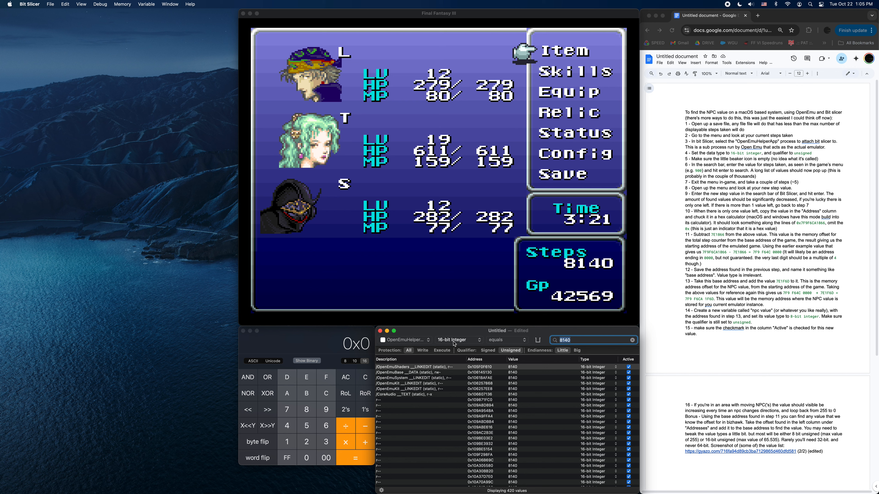
Return to the game, leave the menu, walk about five steps on the overworld, and reopen the menu.
click(541, 18)
key(x)
key(z)
key(z)
key(z)
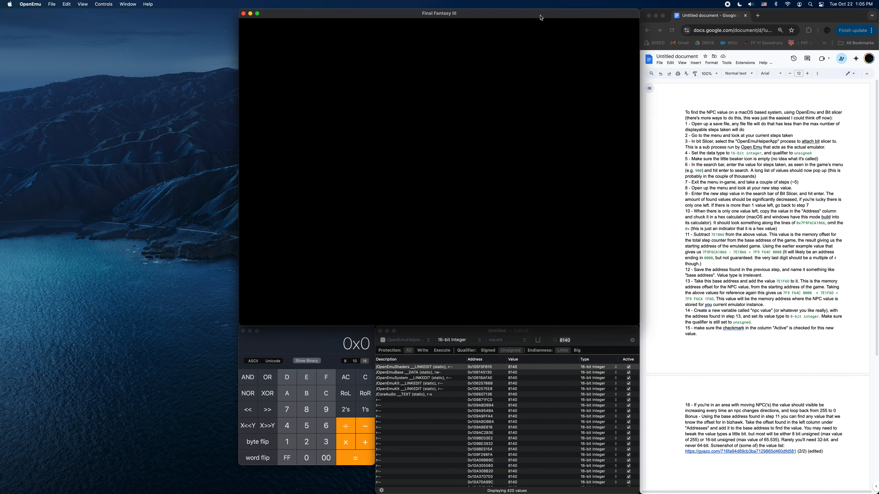
key(Up)
key(Right)
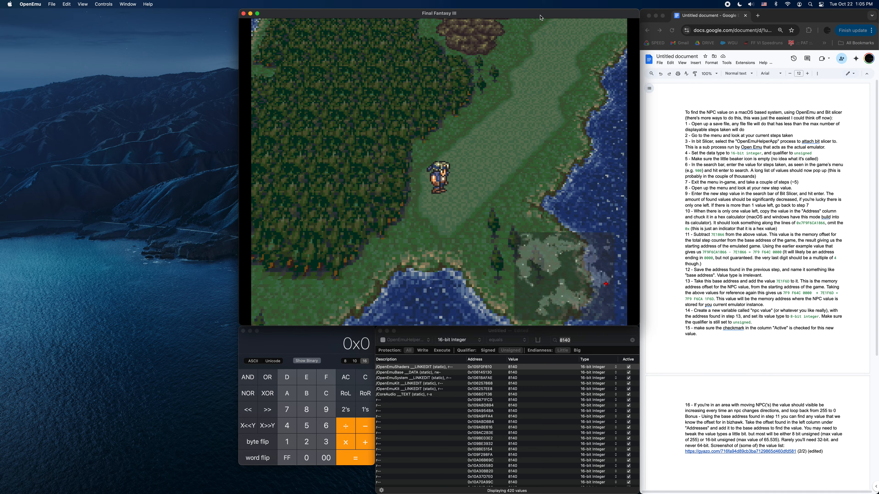
key(Up)
key(Right)
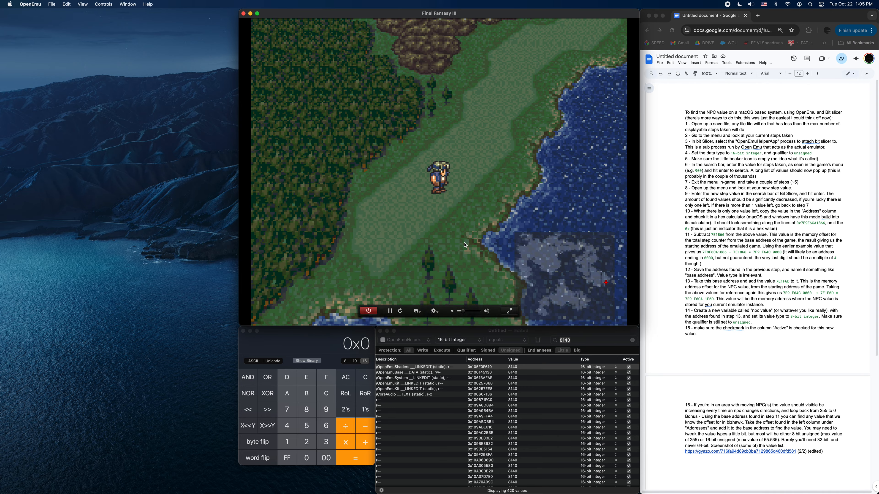
key(s)
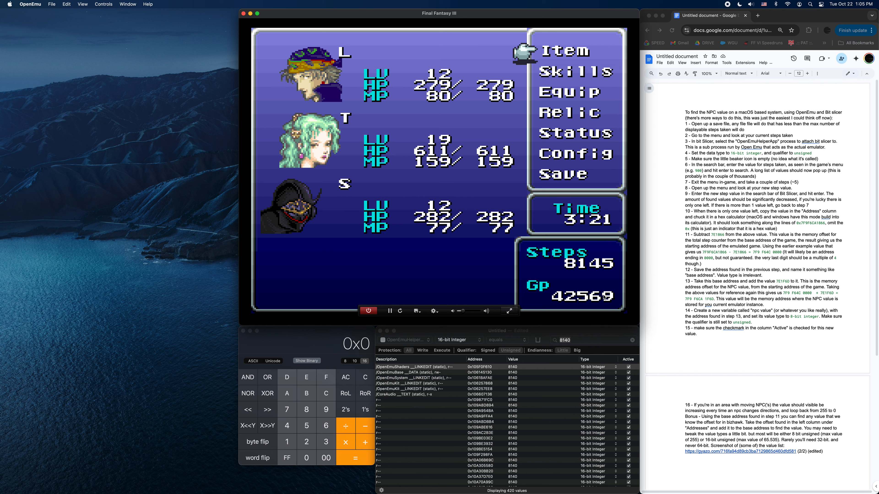
Narrow the Bit Slicer results by searching for the new step count 8145.
click(584, 340)
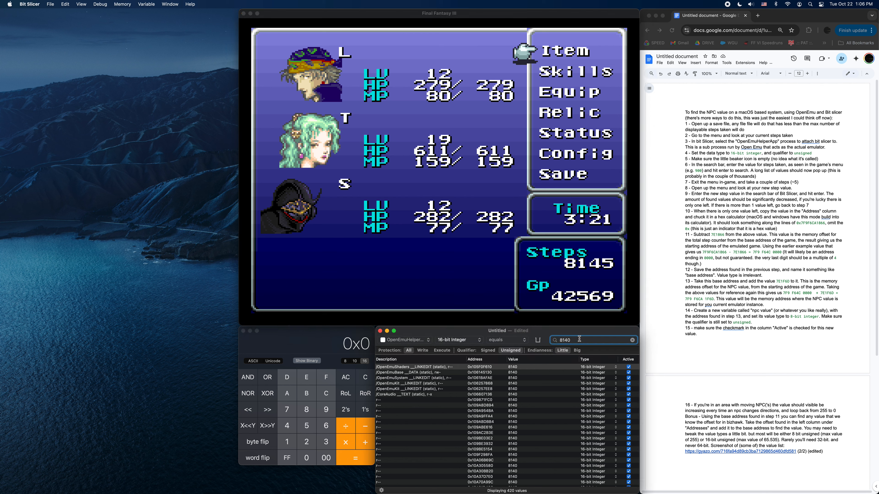
key(BackSpace)
text(5)
key(Return)
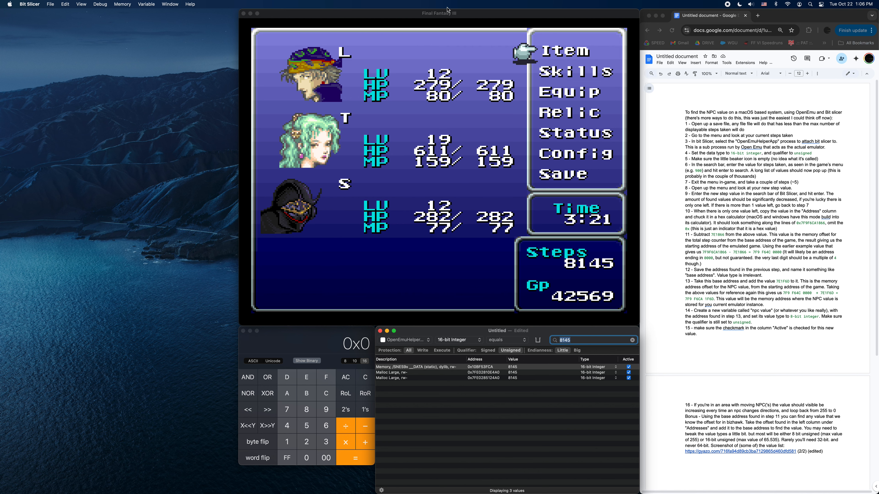
Close the in-game menu, walk about five more steps up and to the right, and open the menu again.
click(454, 14)
key(s)
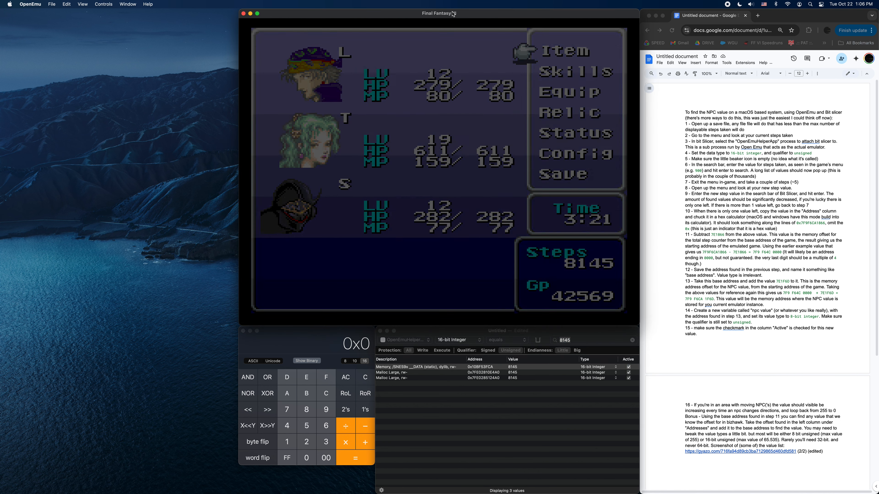
key(Up)
key(Up)
key(Right)
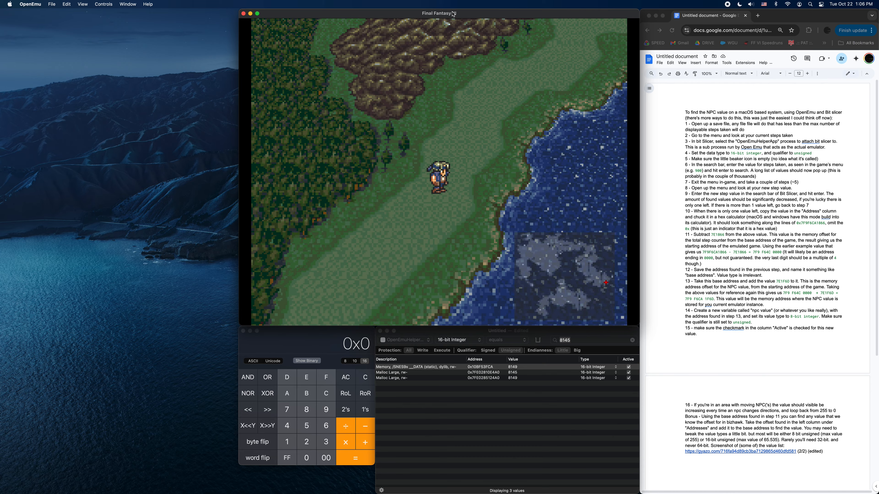
key(s)
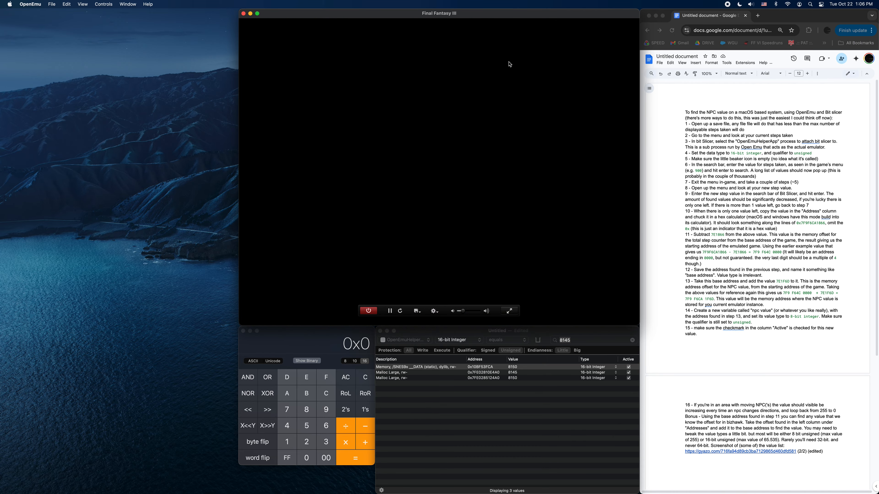
Switch to Bit Slicer and narrow the results by searching for the step count 8150.
click(588, 336)
text(8150)
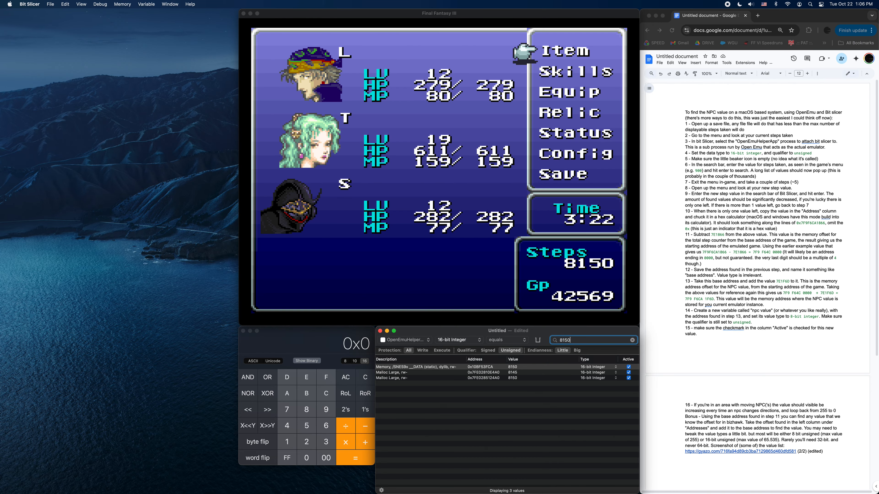
key(Return)
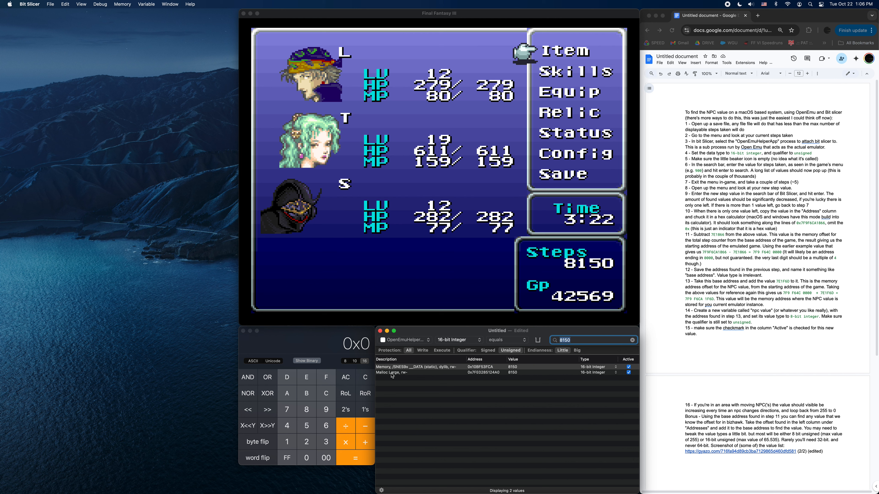
Copy the address 0x7FE0285124A0 of the Malloc Large result and paste it into Calculator.
mouse_move(393, 376)
click(483, 373)
double_click(484, 374)
key(super+c)
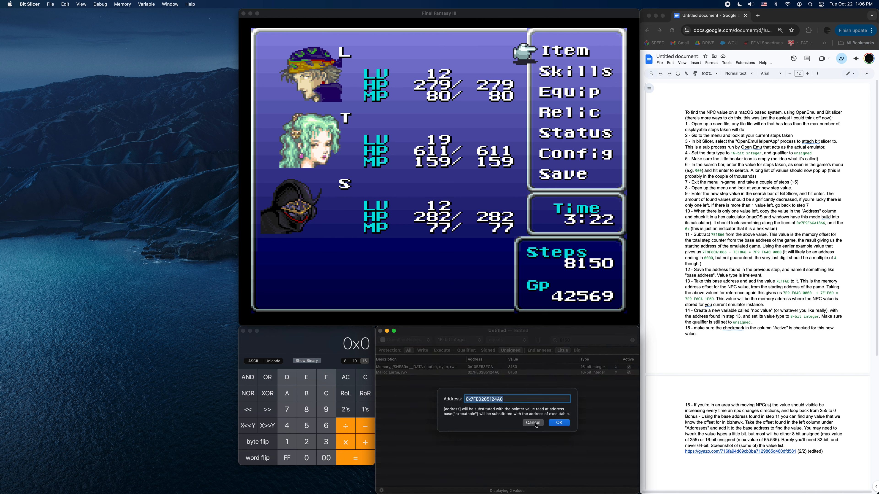
click(567, 423)
click(322, 339)
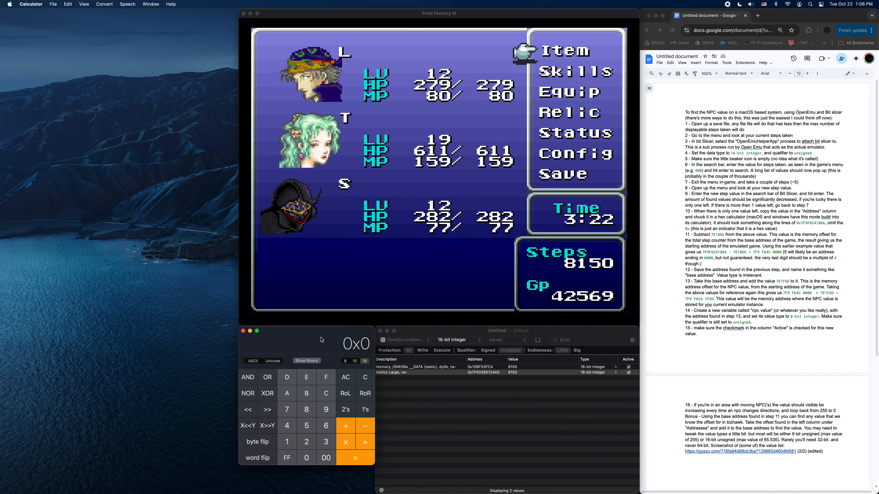
key(super+v)
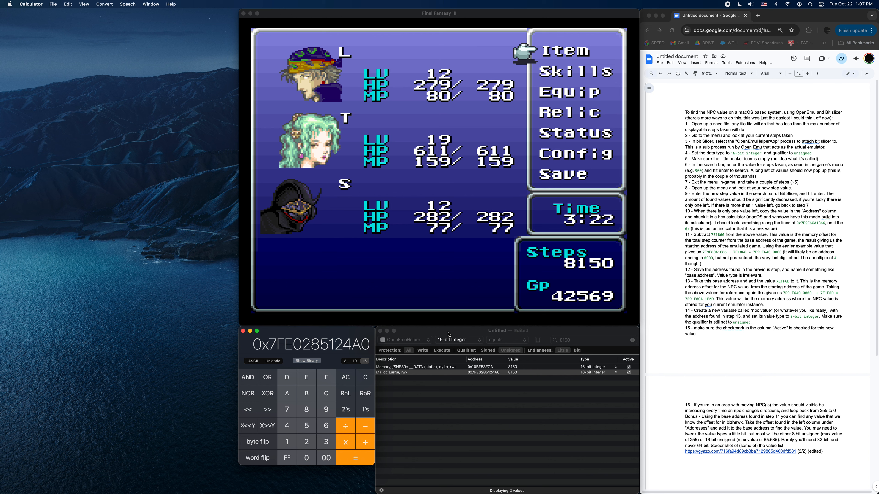
In Bit Slicer, change the description of the Malloc Large result to IN GAME STEPS.
double_click(394, 374)
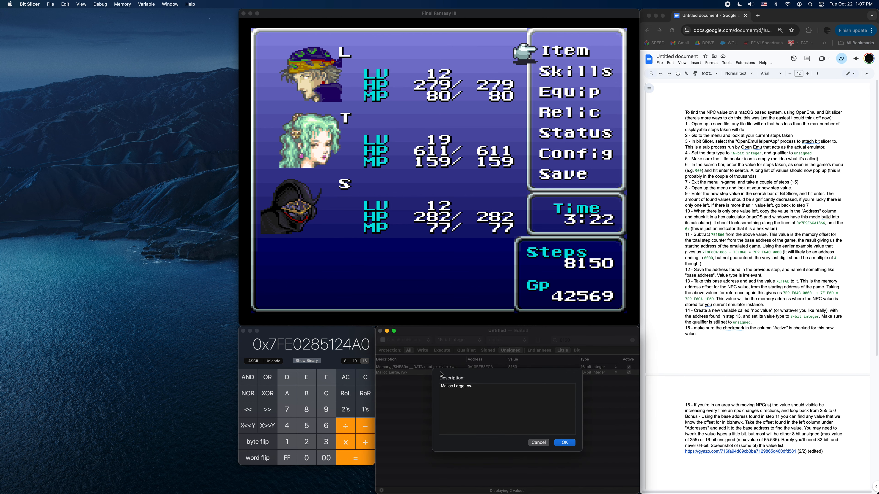
key(super+a)
text(B)
text(IN GAME)
text( STEPS)
click(563, 443)
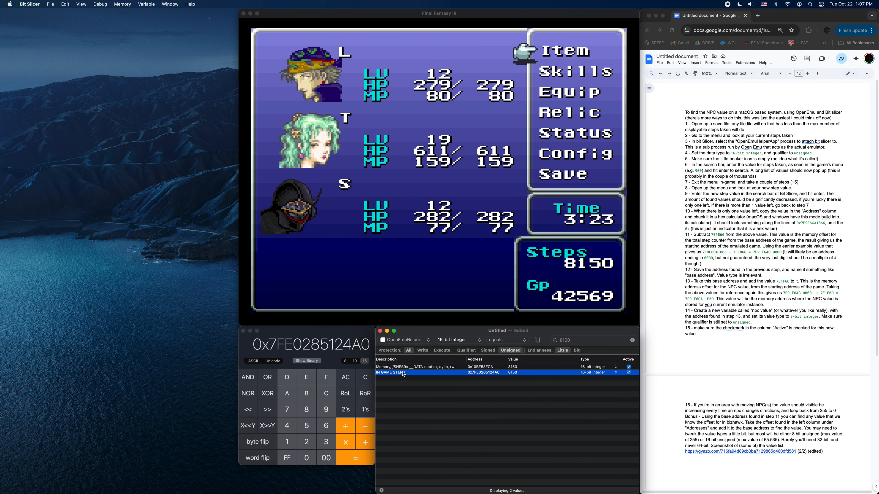
In Calculator, subtract the hexadecimal offset 7E1866 from the step counter's address.
click(344, 333)
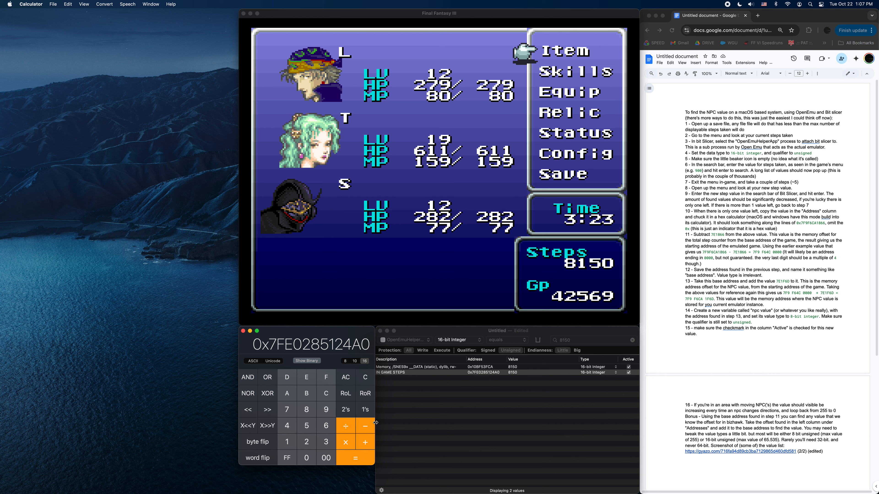
click(365, 426)
click(291, 413)
click(307, 379)
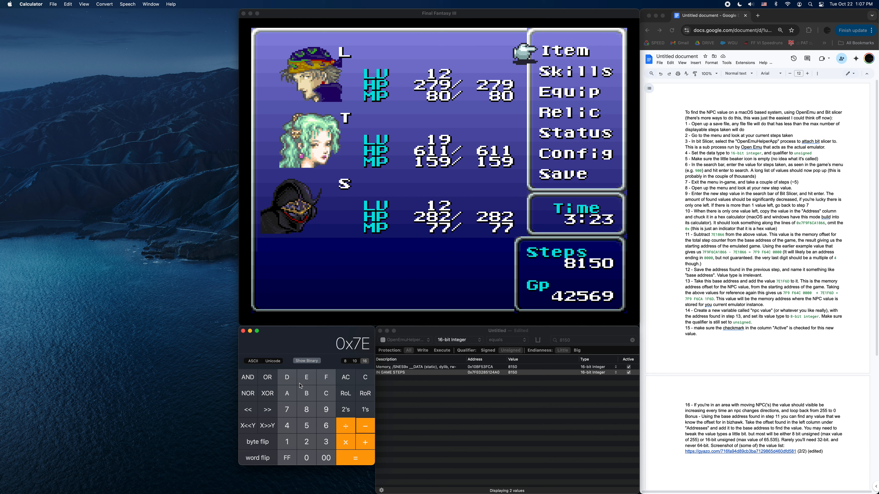
click(286, 446)
click(307, 411)
click(329, 428)
click(329, 429)
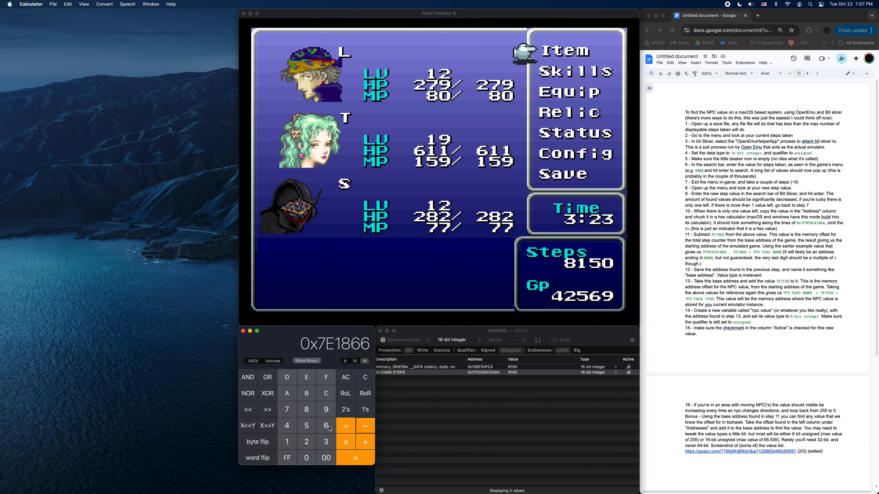
click(360, 460)
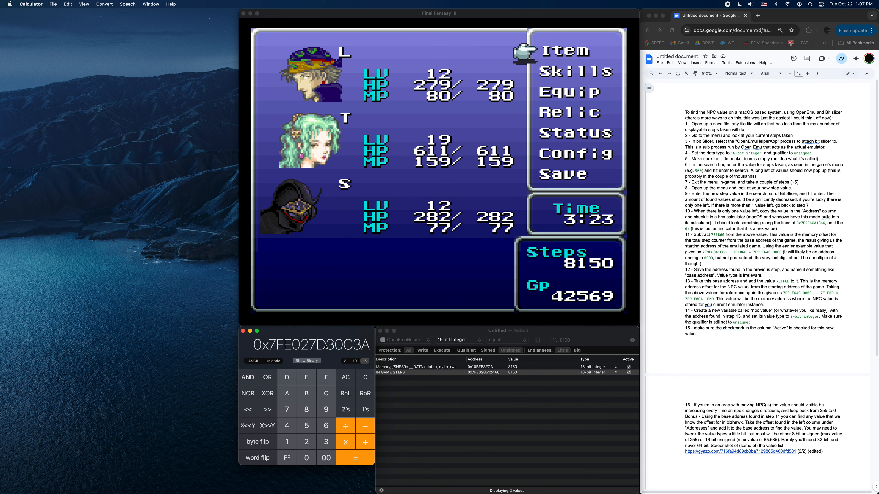
Add a 16-bit integer variable in Bit Slicer and describe it as BASE VALUE.
click(401, 381)
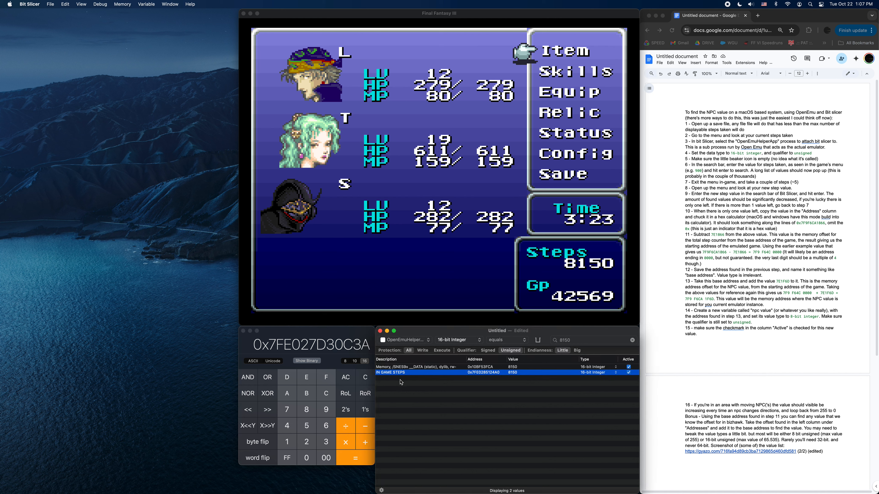
right_click(401, 366)
mouse_move(437, 399)
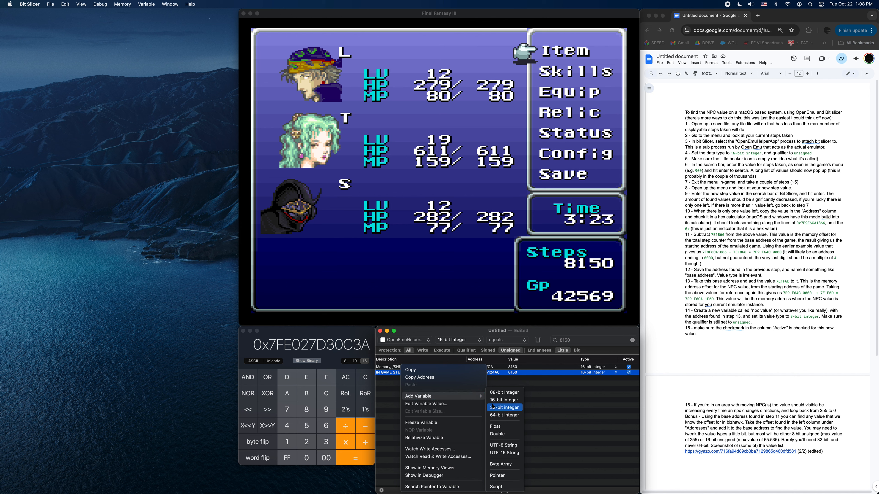
click(505, 401)
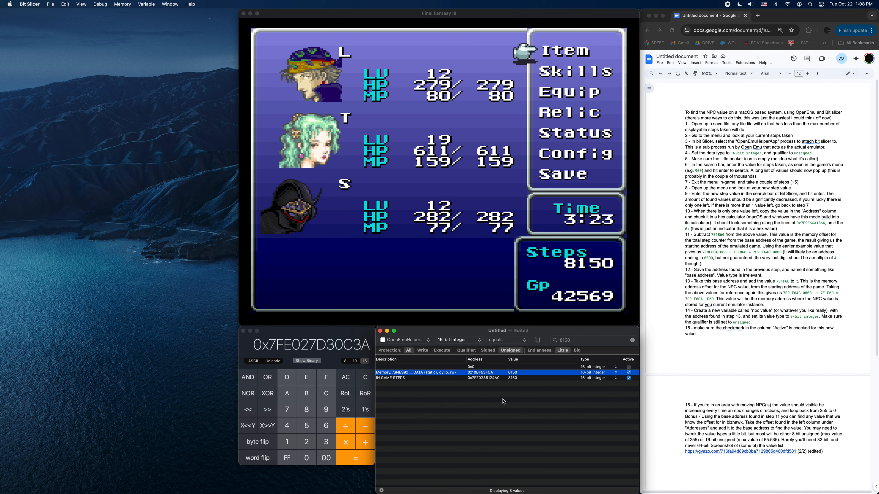
click(430, 368)
double_click(430, 368)
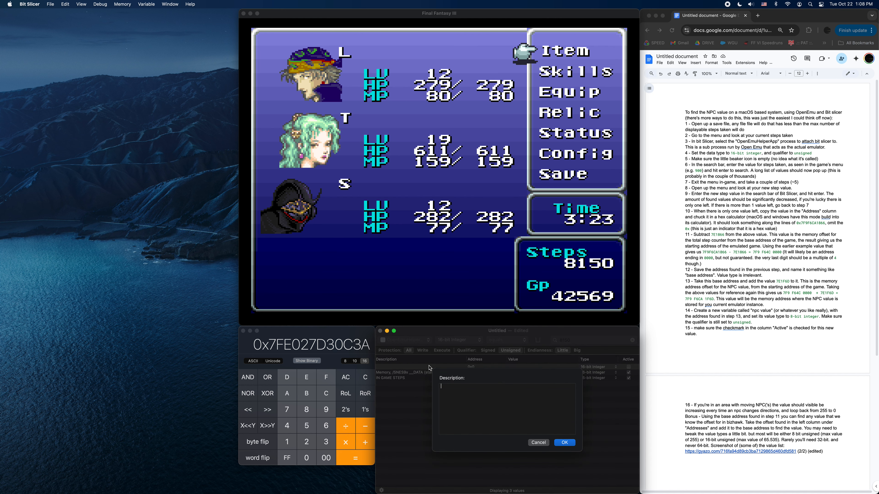
text(BASE VALUE)
click(564, 443)
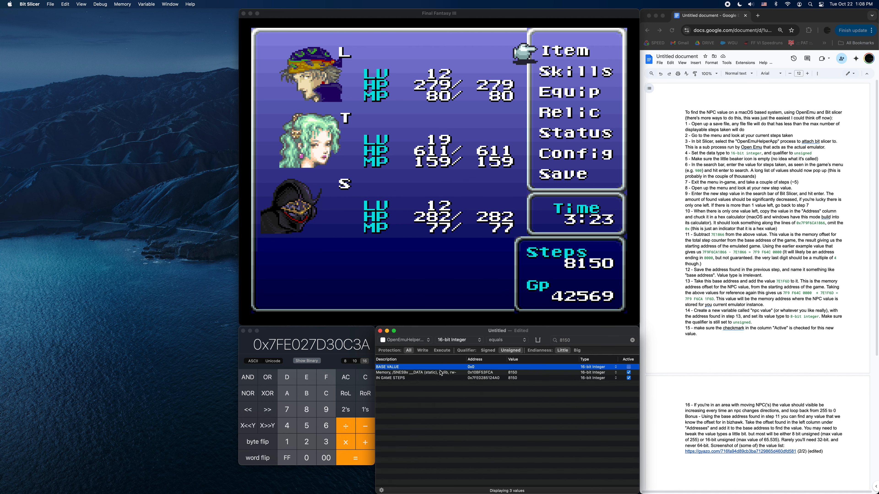
Set the BASE VALUE variable's address to the calculated result 0x7FE027D30C3A.
double_click(477, 368)
text(0x7FE027D30C3A)
click(562, 422)
mouse_move(507, 370)
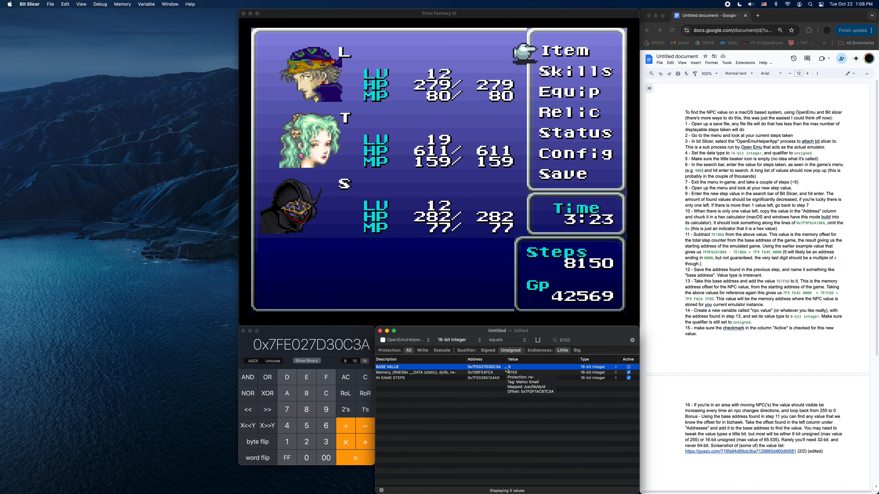
double_click(486, 370)
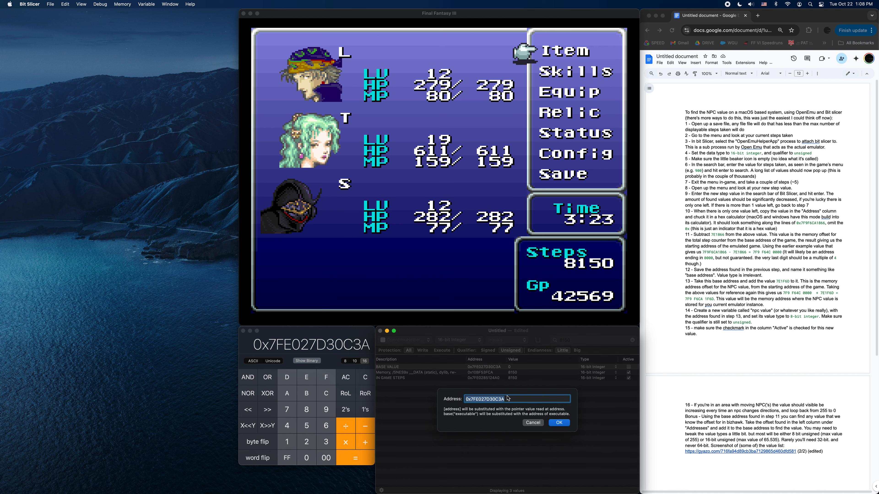
click(339, 335)
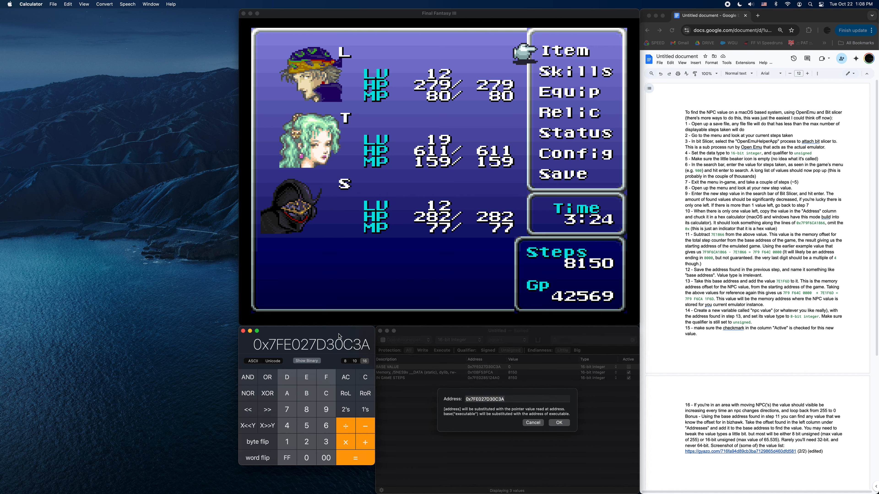
click(532, 424)
In Calculator, copy the base address 0x7FE027D30C3A, clear the display, paste it back and add the hexadecimal offset 7E1F6D.
click(301, 332)
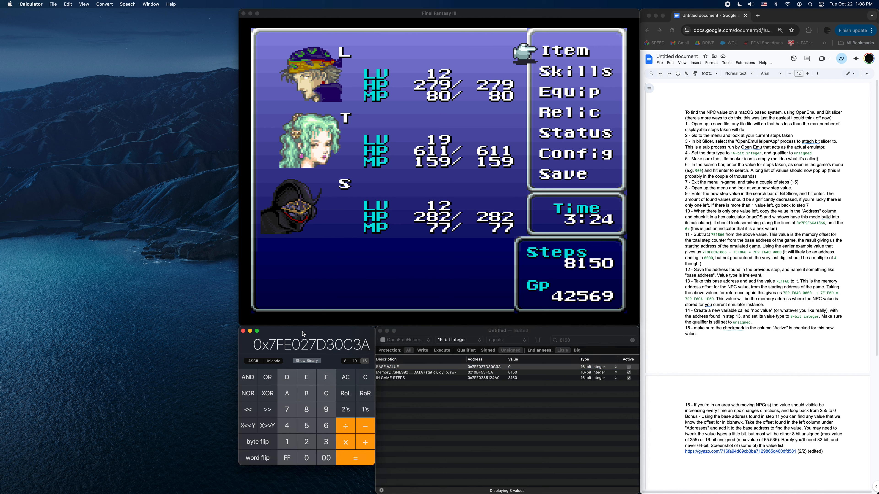
key(super+c)
click(359, 374)
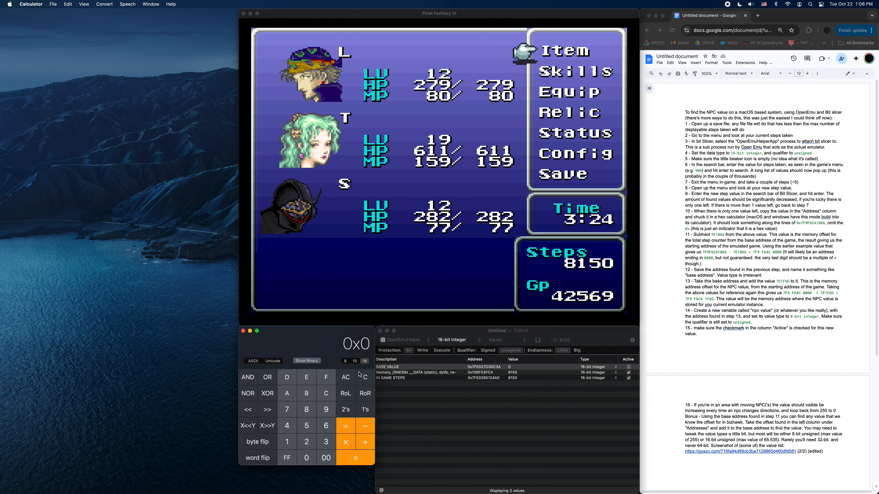
key(super+v)
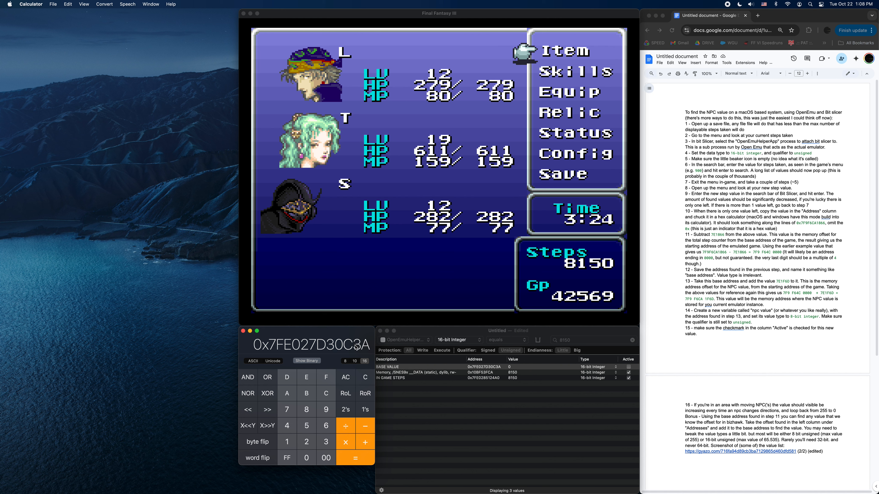
click(365, 444)
click(289, 411)
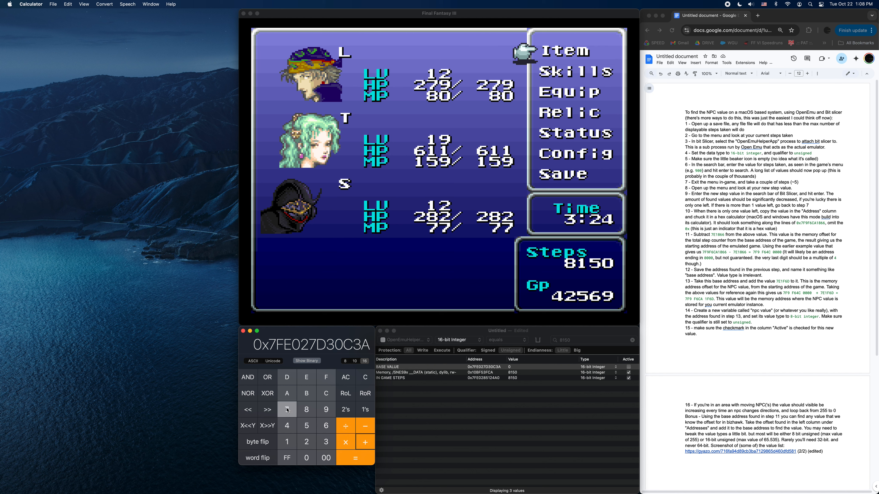
click(306, 380)
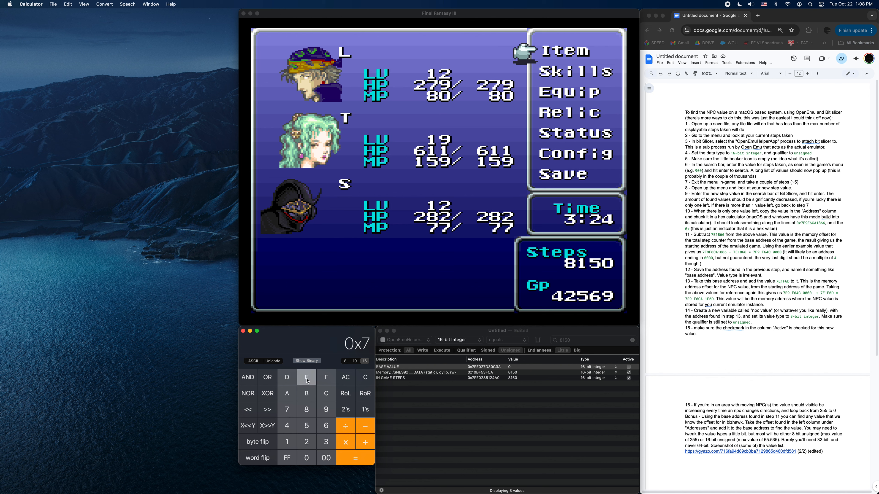
click(289, 445)
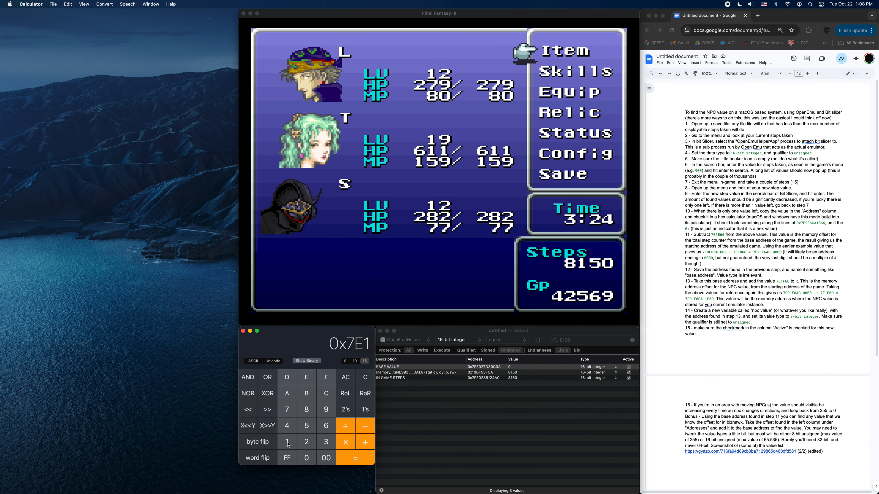
click(330, 382)
click(326, 426)
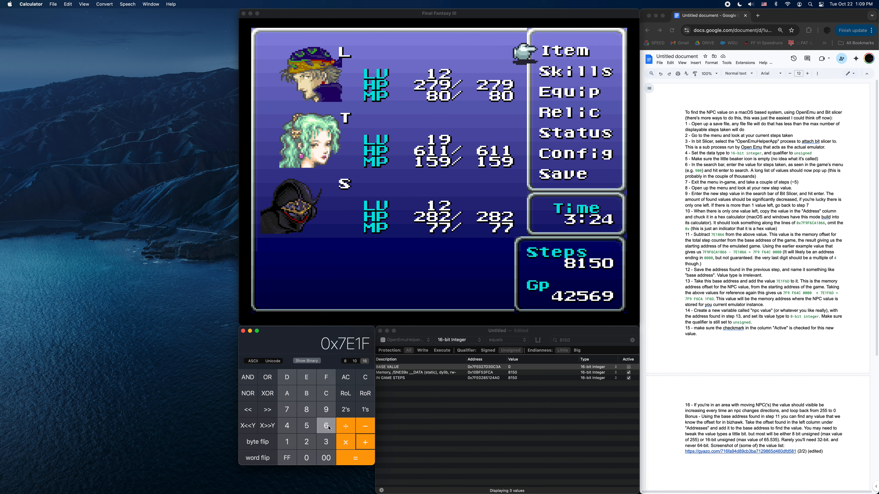
click(288, 381)
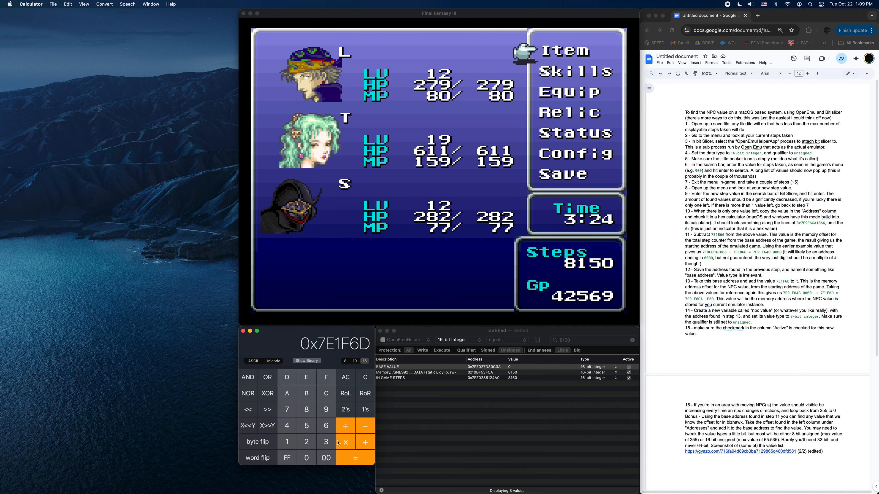
click(352, 460)
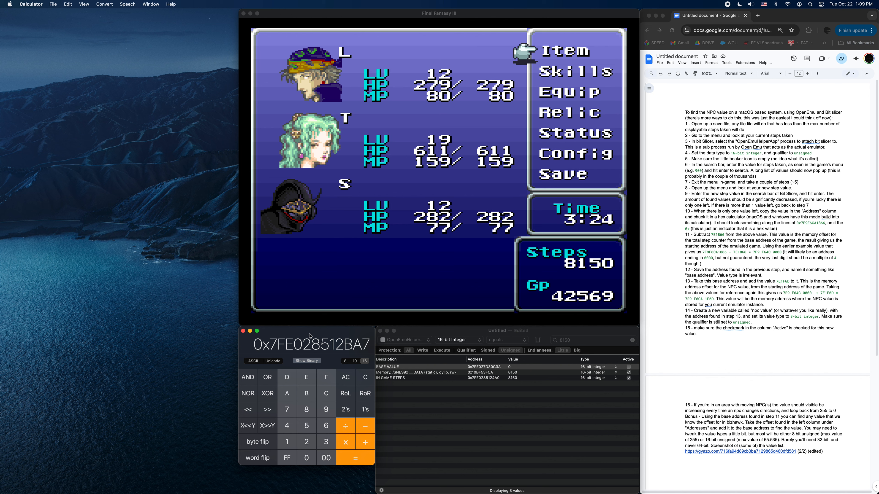
Add an 8-bit integer variable in Bit Slicer and describe it as NPC VALUE.
click(397, 394)
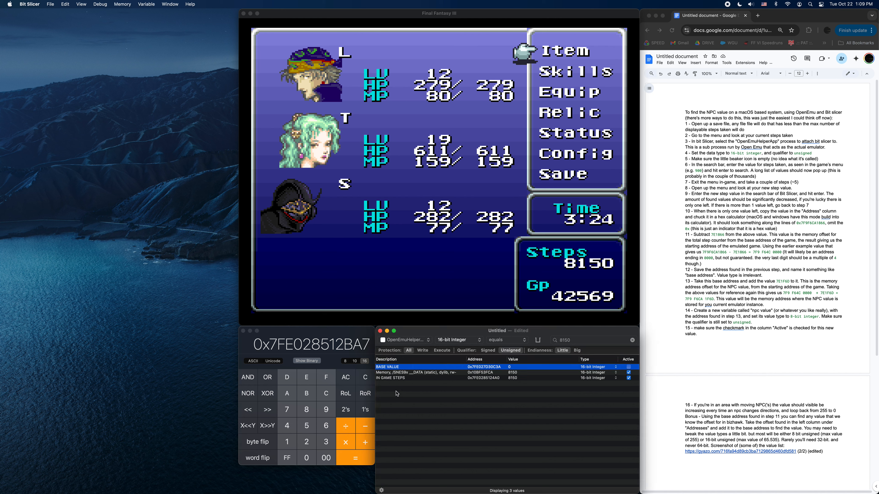
right_click(396, 393)
mouse_move(422, 396)
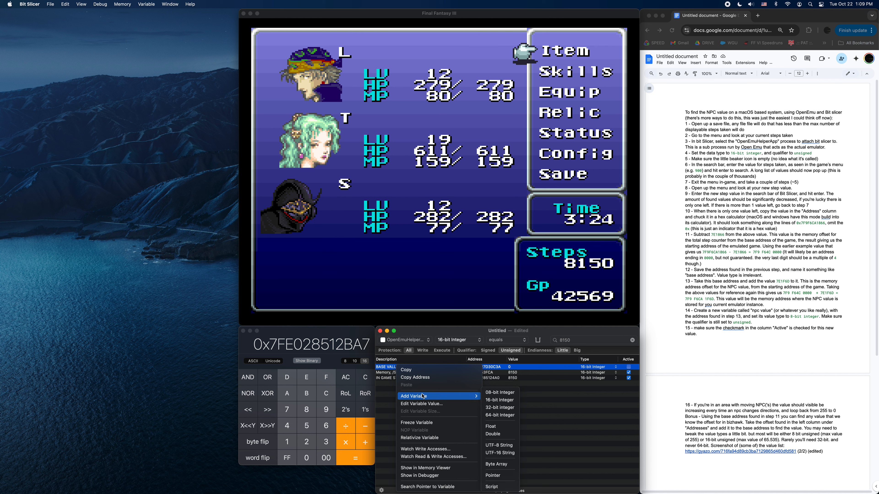
click(496, 396)
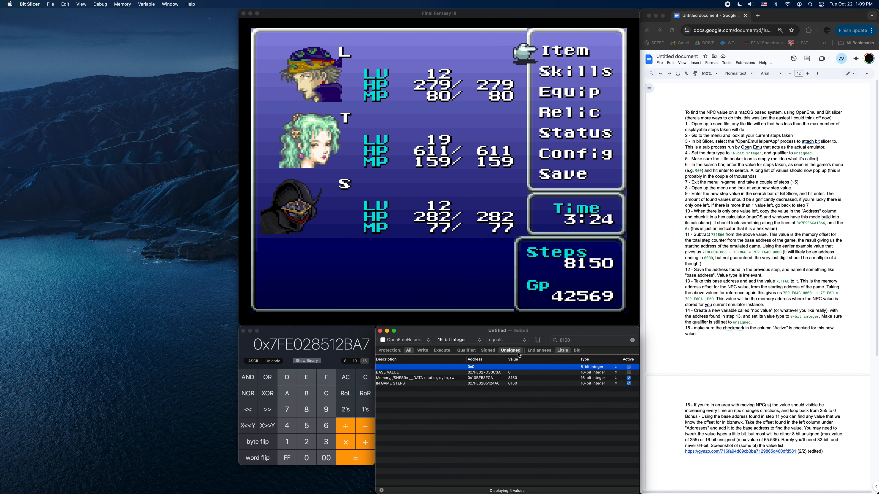
double_click(395, 368)
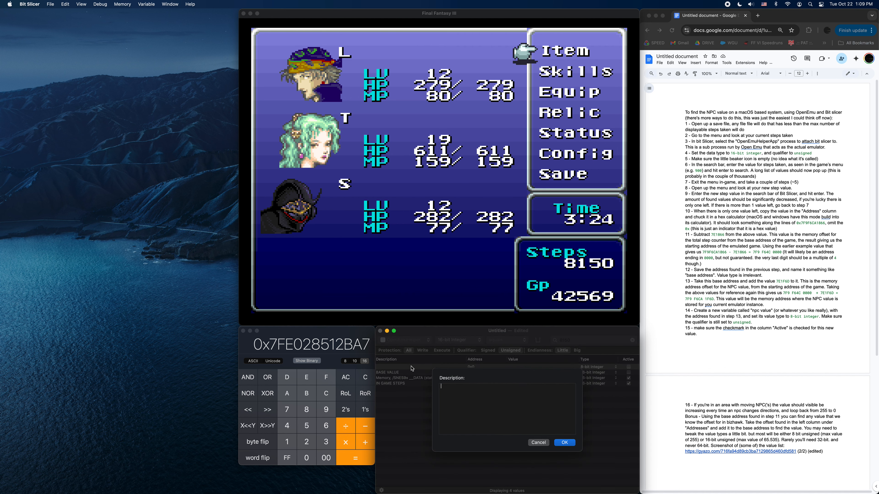
text(NPC VA)
click(566, 444)
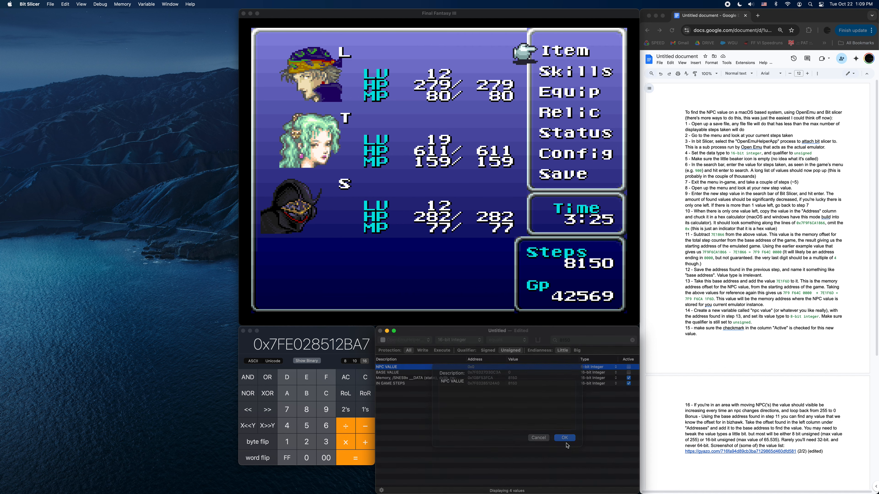
Set the NPC VALUE variable's address to the calculated sum 0x7FE028512BA7.
double_click(480, 368)
text(0x7FE028512BA7)
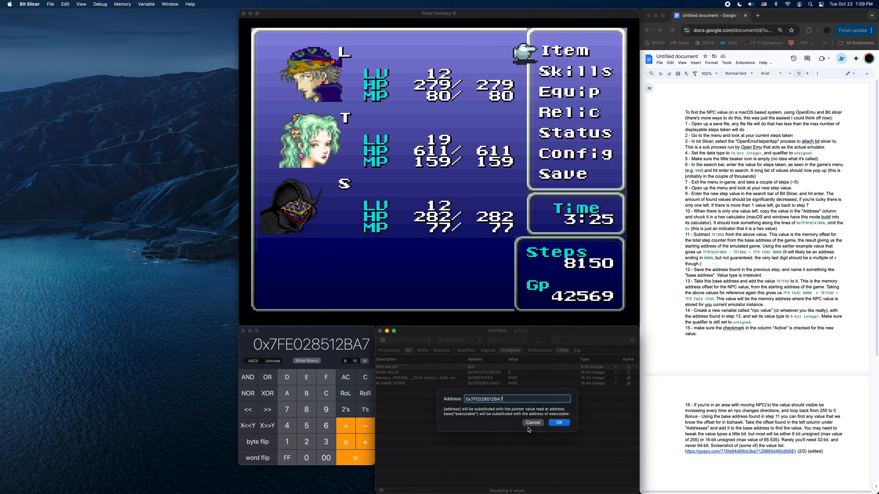
click(559, 423)
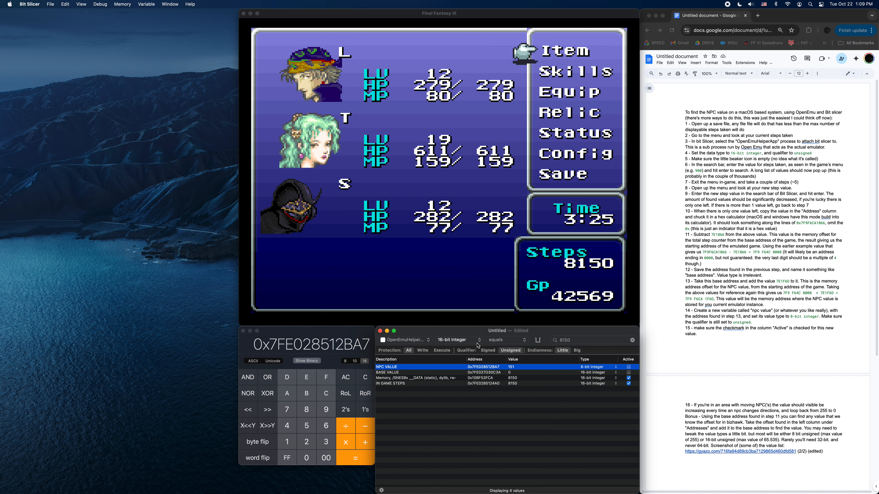
Return to the Final Fantasy III game window and close the in-game menu.
click(430, 293)
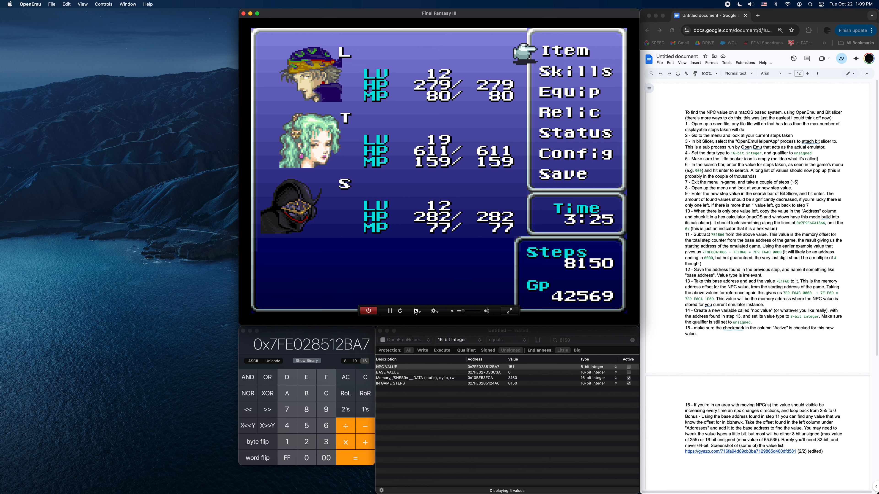
key(Down)
key(Down)
key(Up)
key(Up)
key(z)
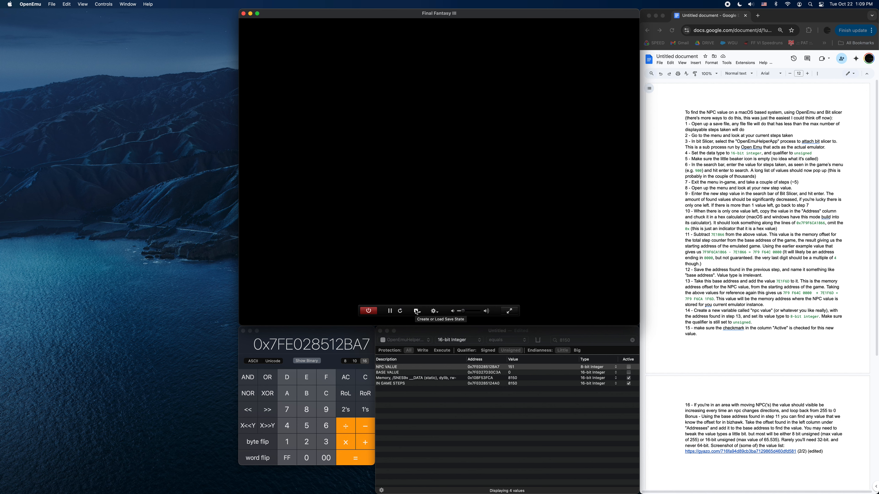
Load the save state "0019 - TUNNEL" in Final Fantasy III.
click(416, 312)
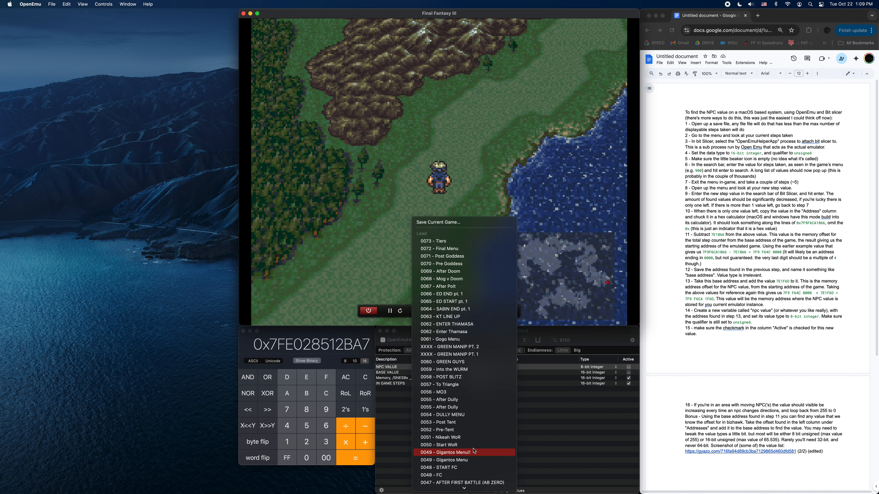
scroll(474, 451, down, 8)
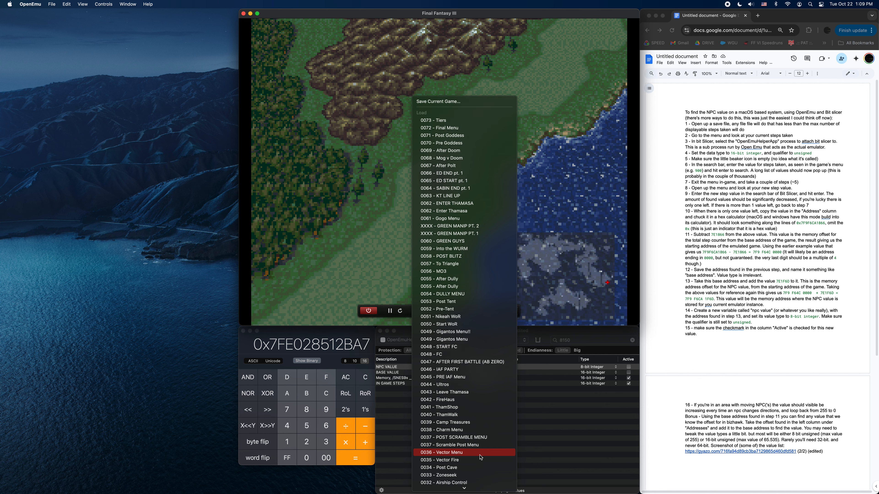
scroll(480, 457, down, 10)
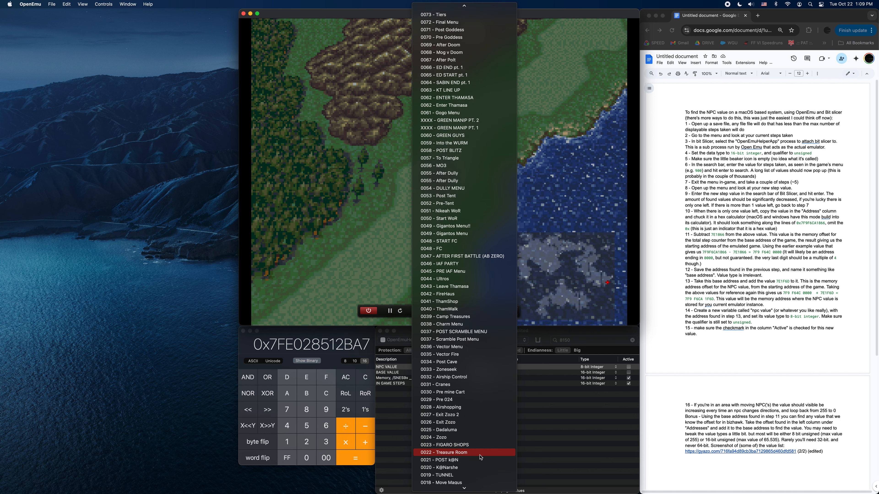
click(481, 475)
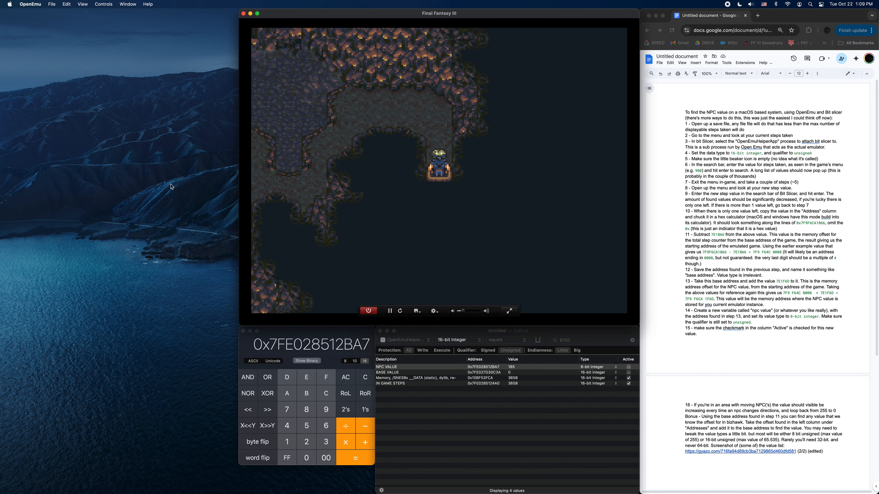
Open the in-game menu to check the party's step count, and return to the cave.
key(x)
key(Down)
key(Down)
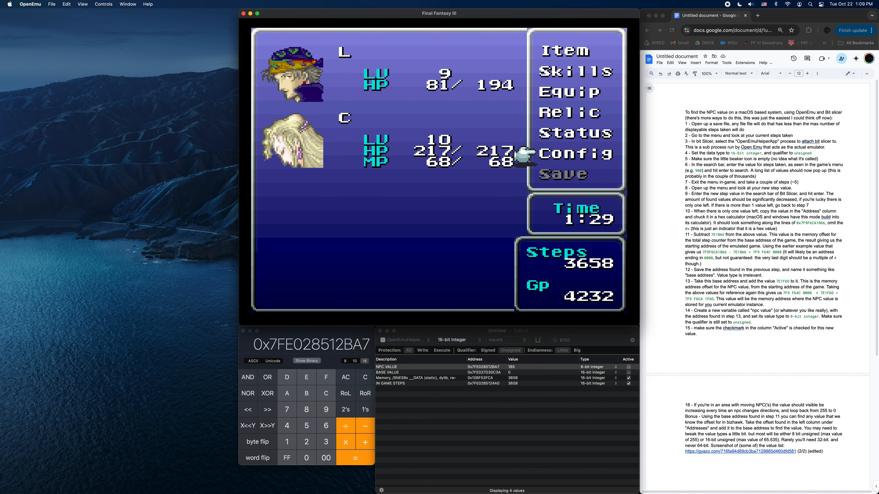
key(Up)
key(Up)
key(a)
key(s)
key(s)
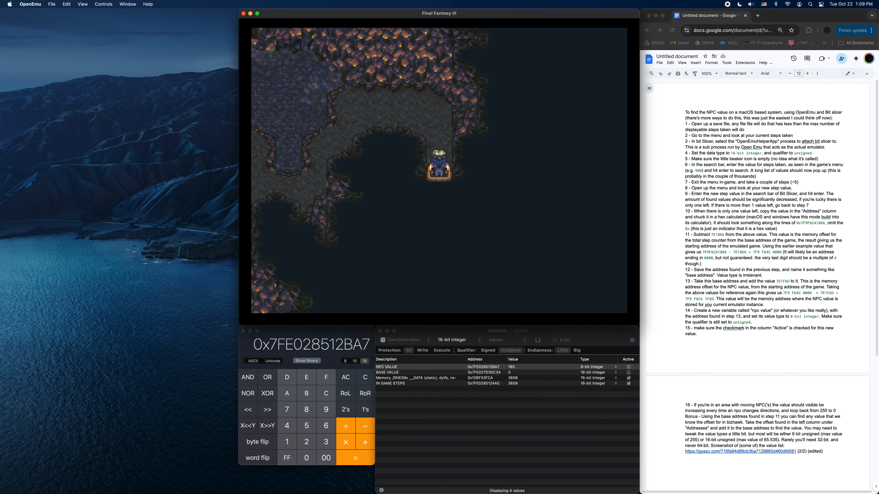
Walk up and left from the cave entrance, dismiss the noise dialogue, and head down the passage until an enemy encounter.
key(Up)
key(Left)
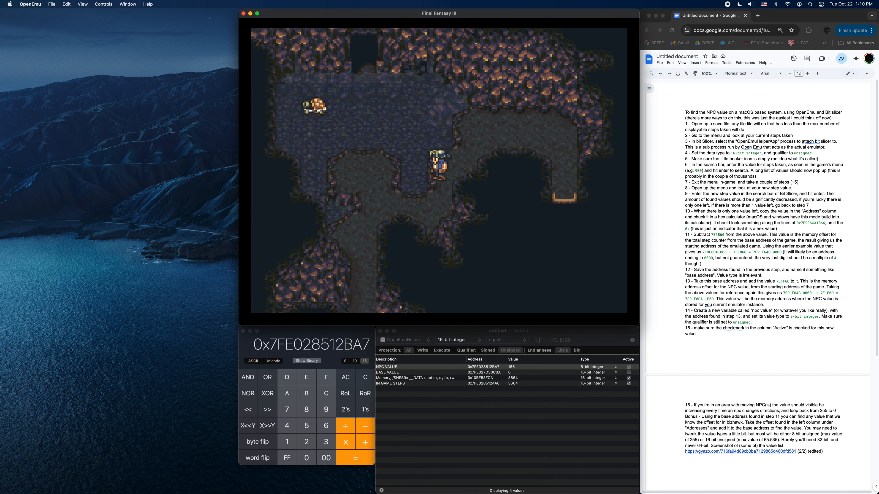
key(Down)
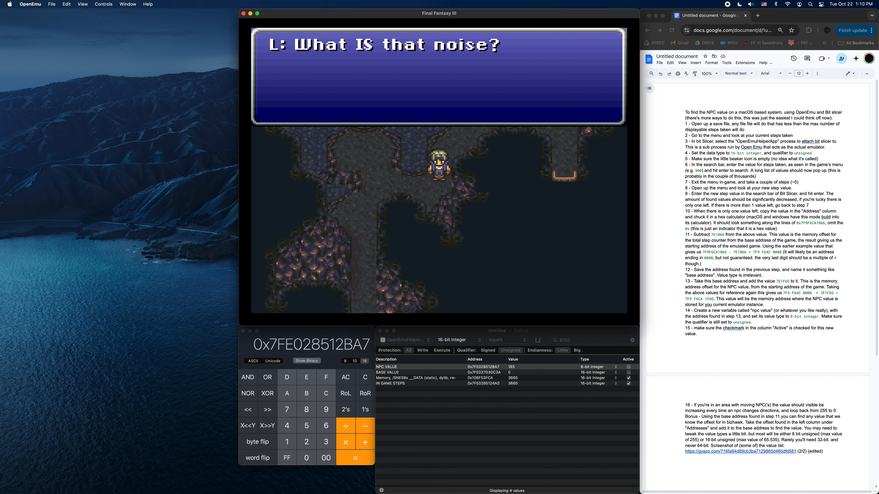
key(d)
key(Down)
key(Left)
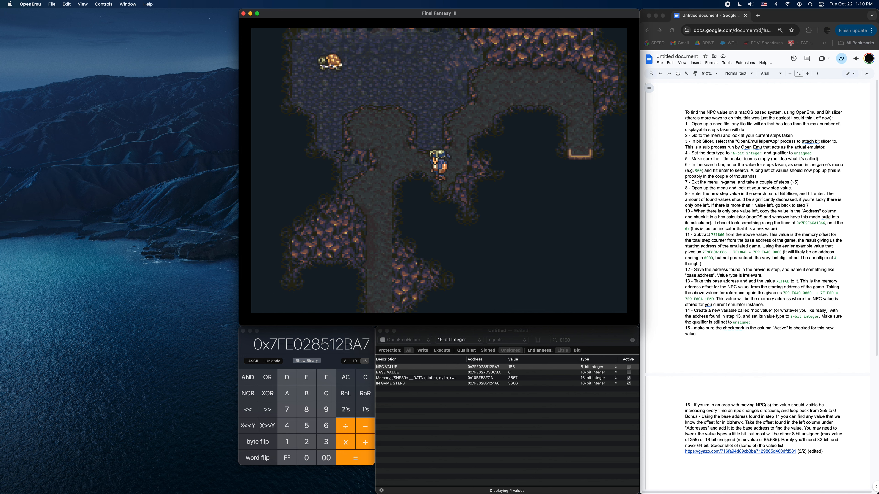
key(Down)
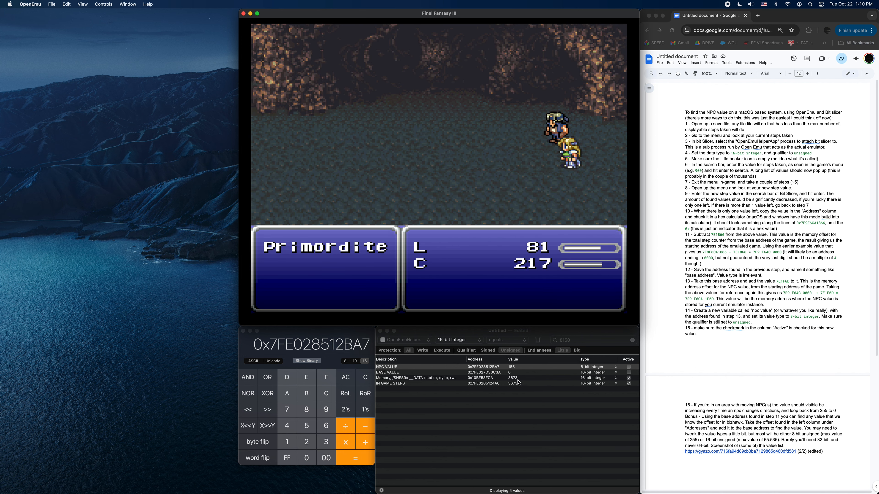
Escape the Primordite battle with a Smoke Bomb and walk down the passage to trigger the TunnelArmr battle.
key(Up)
key(d)
key(d)
key(d)
key(d)
key(Up)
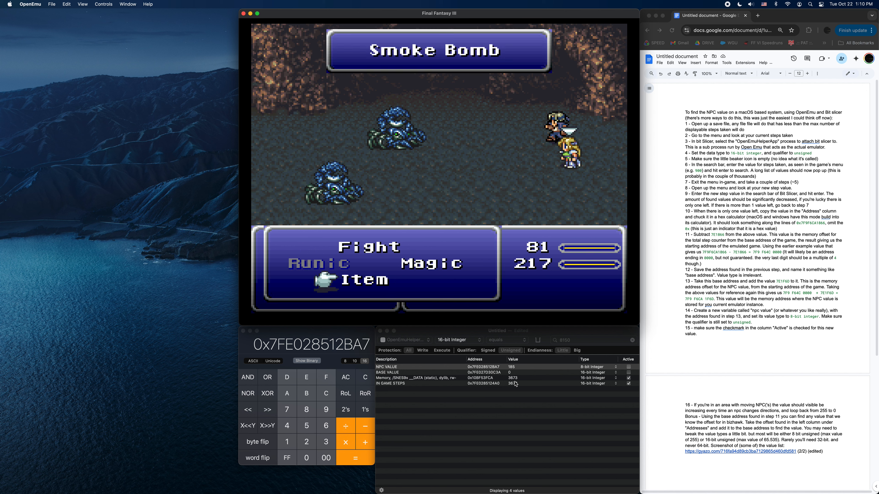
key(d)
key(Down)
key(Down)
key(Down)
key(s)
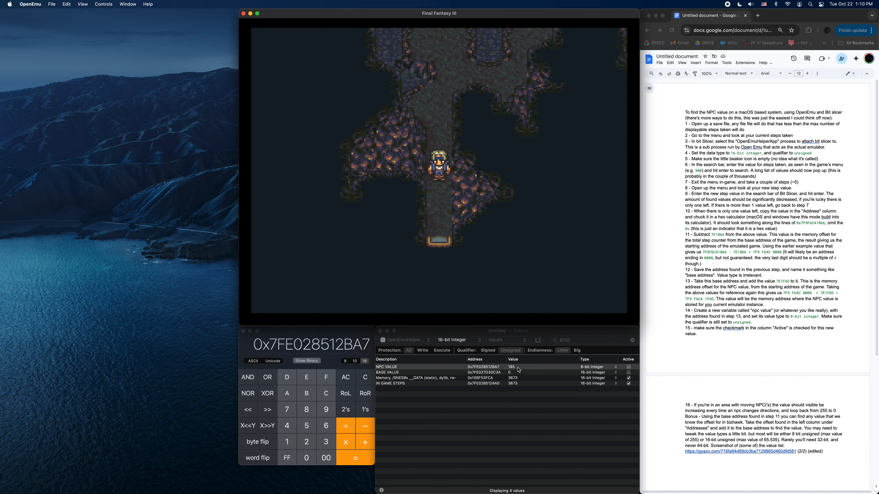
key(Down)
key(Down)
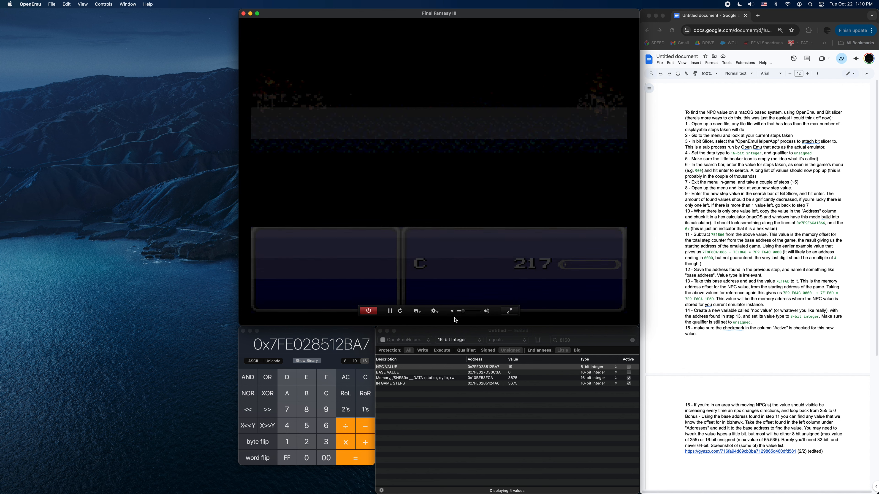
Reload the "0019 - TUNNEL" save state to restart the cave section.
click(417, 311)
scroll(466, 450, down, 5)
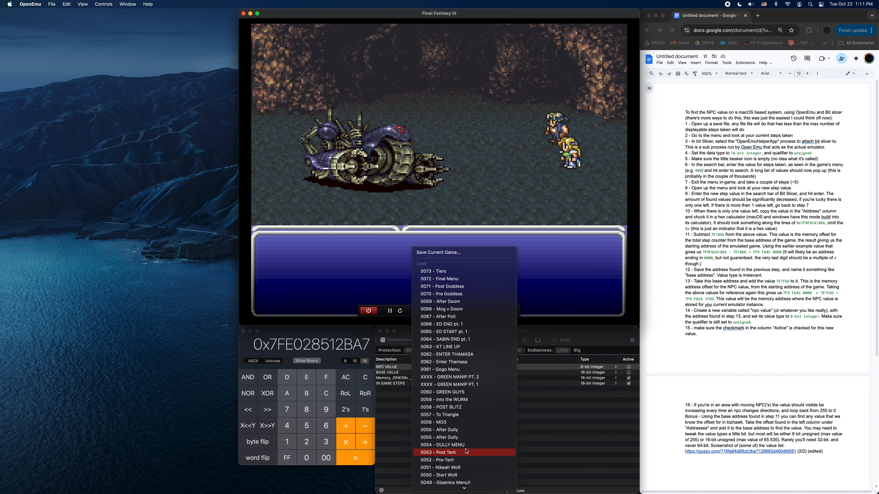
scroll(466, 451, down, 5)
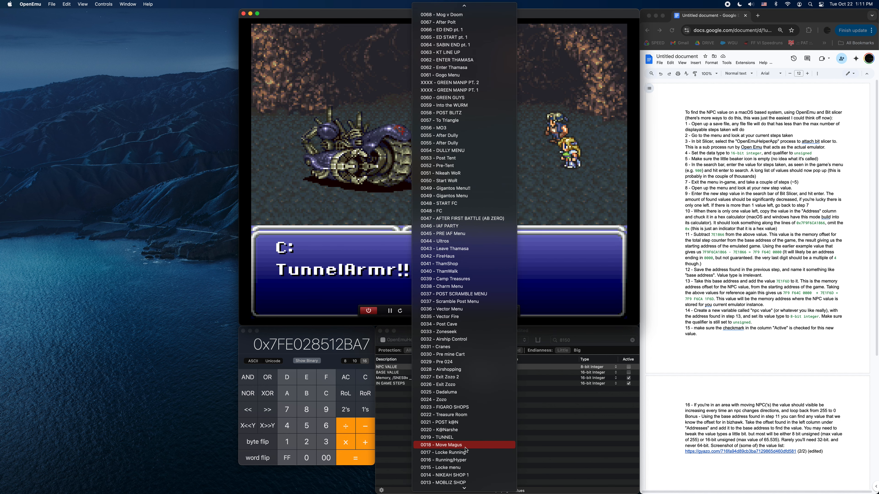
click(453, 439)
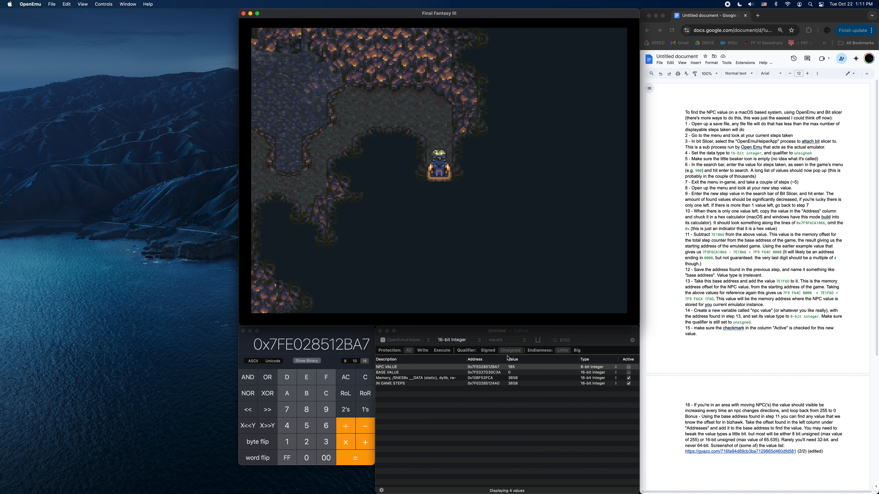
Repeat the walk from the cave entrance through the noise dialogue and down the passage to the Primordite encounter.
key(Up)
key(Left)
key(Down)
key(d)
key(Left)
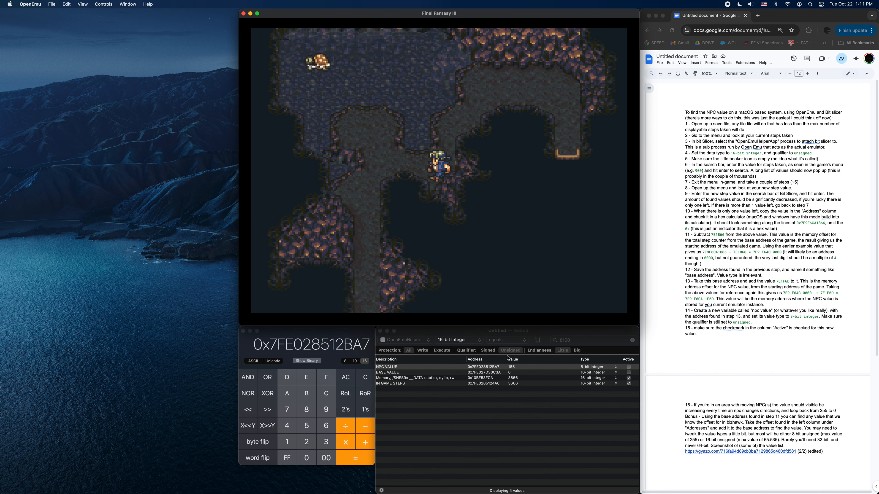
key(Down)
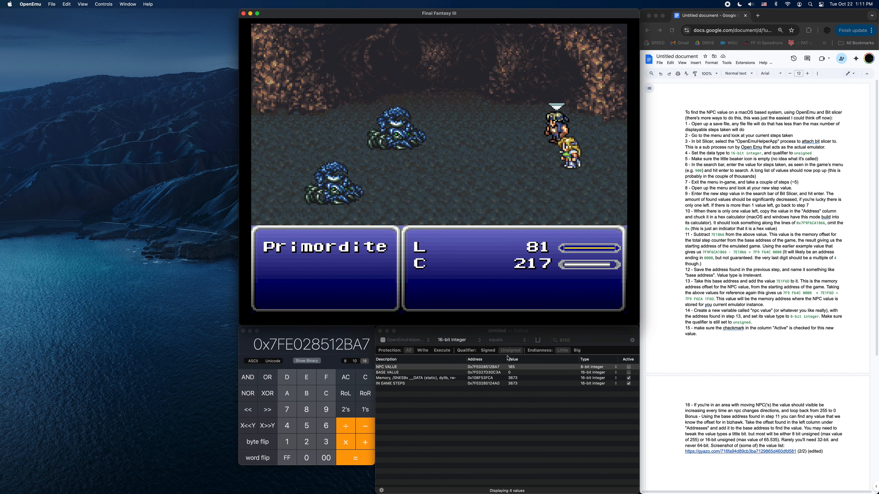
Use a Smoke Bomb to flee the Primordite battle.
key(Up)
key(d)
key(d)
key(d)
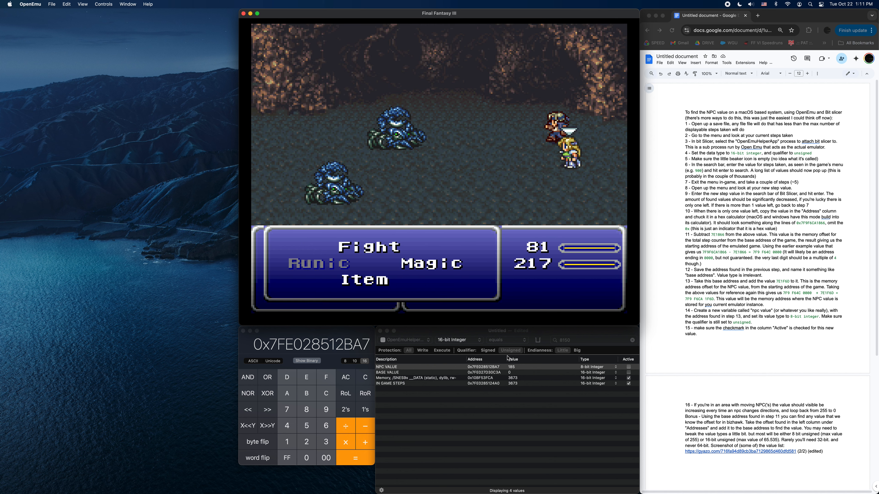
key(Down)
key(Down)
key(Down)
key(Down)
key(s)
key(e)
key(q)
key(e)
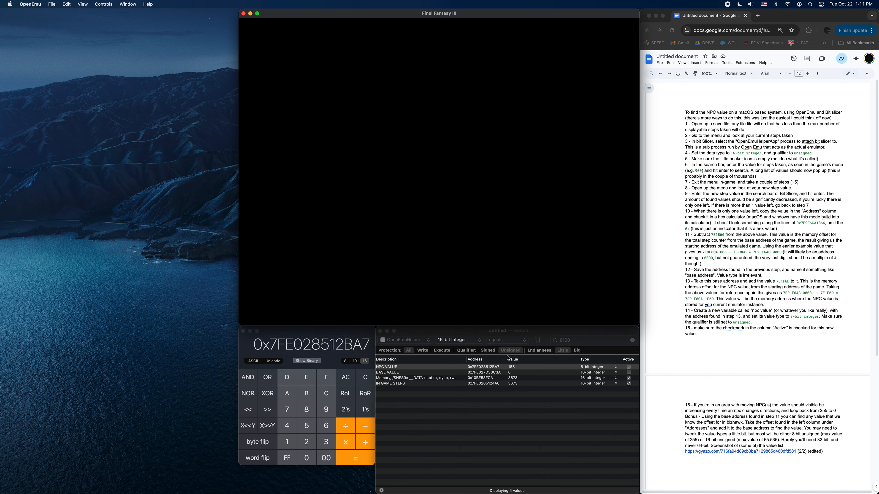
Walk down to the passage's exit and advance the wall dialogue into the TunnelArmr battle.
key(Down)
key(Down)
key(Up)
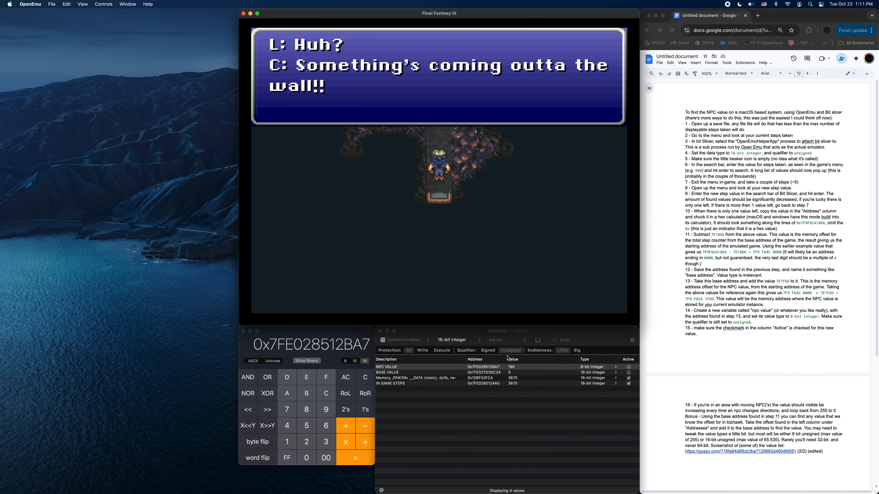
key(x)
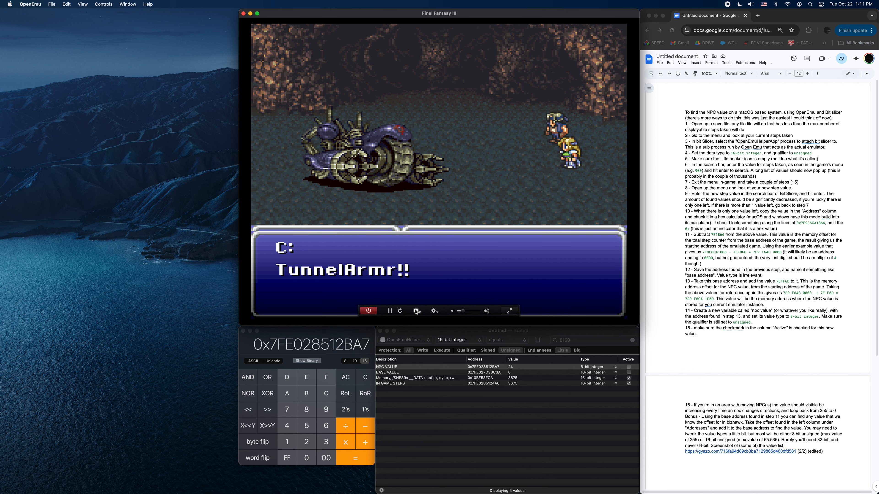
Load the "0019 - TUNNEL" save state again from the TunnelArmr battle.
click(416, 312)
scroll(456, 415, up, 10)
scroll(456, 415, down, 2)
click(453, 423)
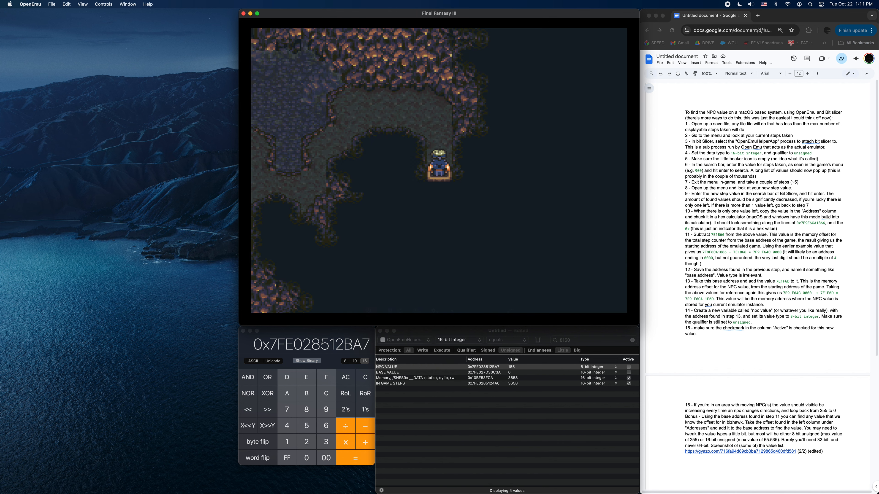
Walk up, left and down from the cave entrance to the spot in the passage below the turtle's pool.
key(Up)
key(Left)
key(Down)
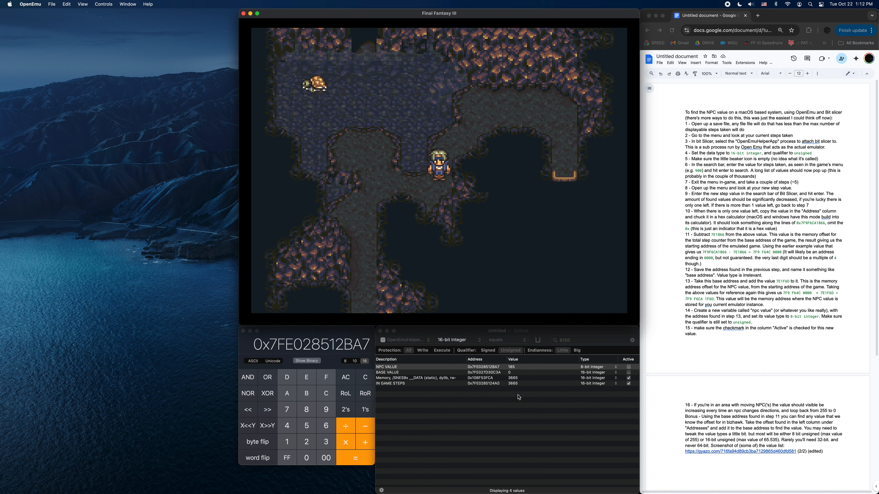
mouse_move(464, 468)
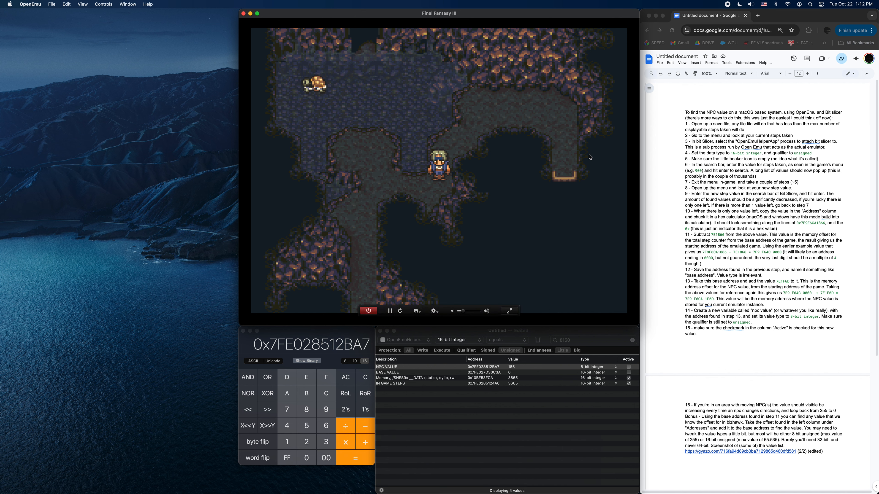